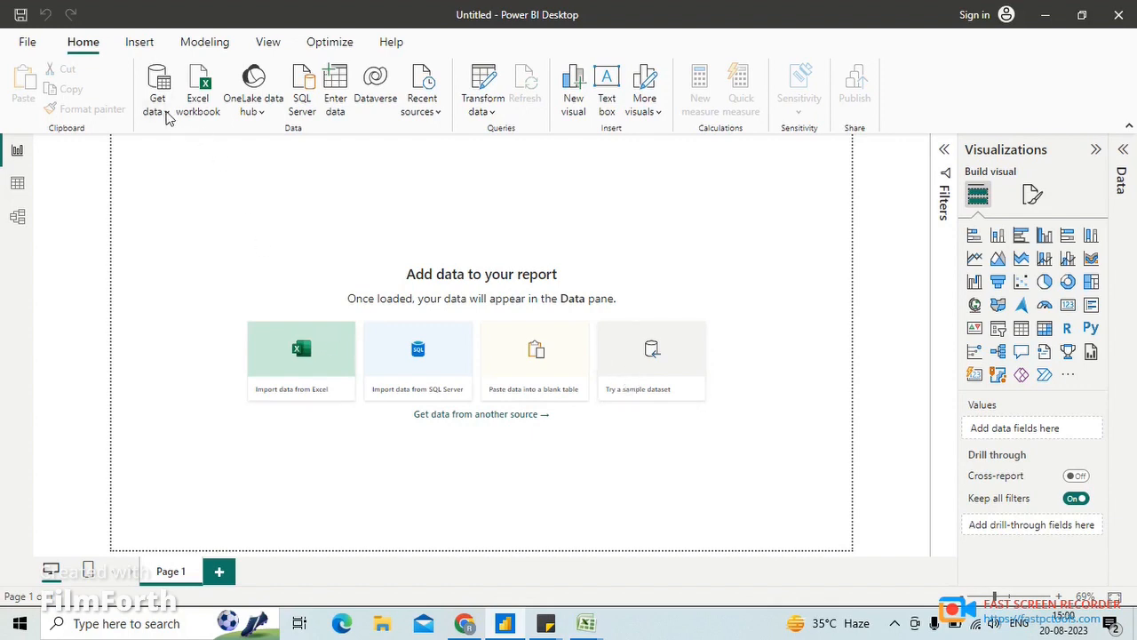
# - Import Sheet1 of the "power query" Excel workbook from the Desktop and open it for transforming
pyautogui.click(156, 118)
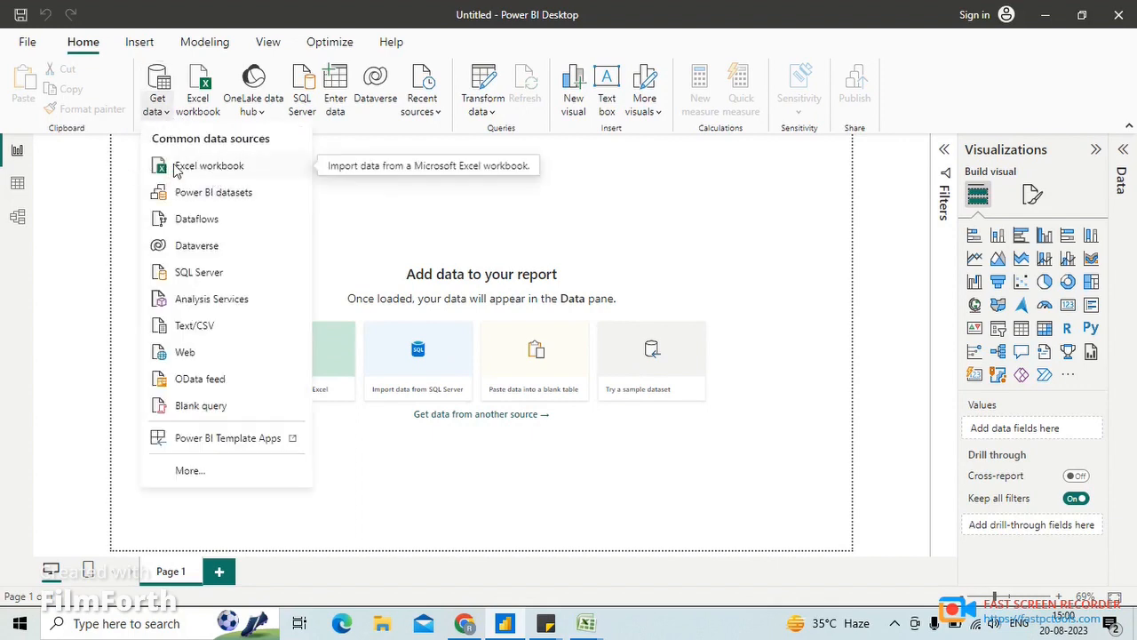
pyautogui.click(227, 172)
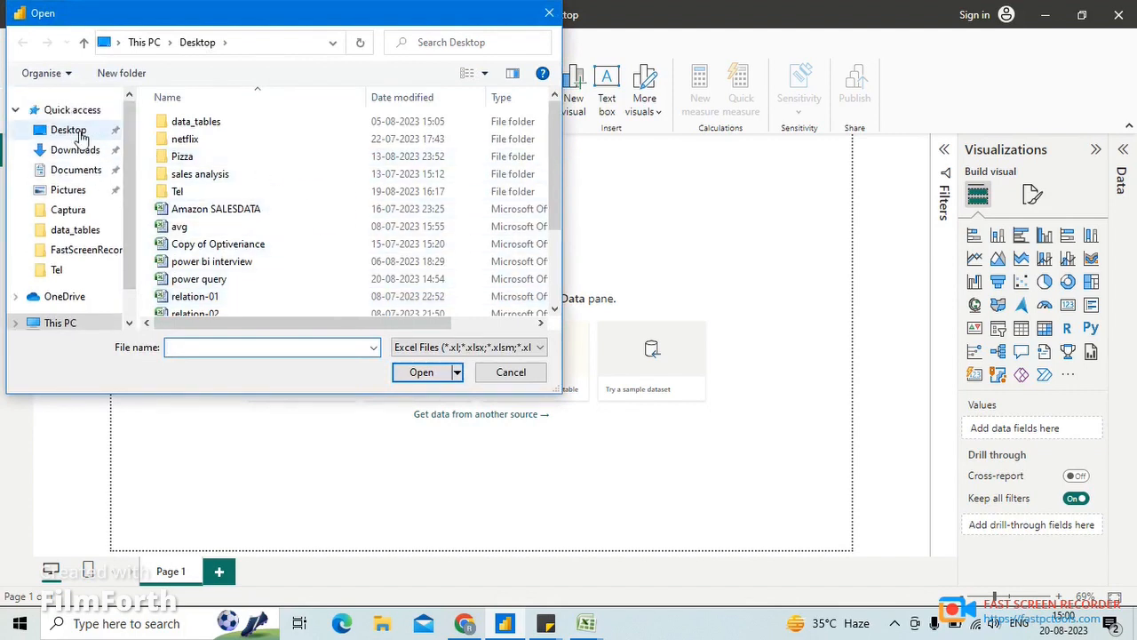
pyautogui.click(77, 126)
pyautogui.scroll(-2, 447, 256)
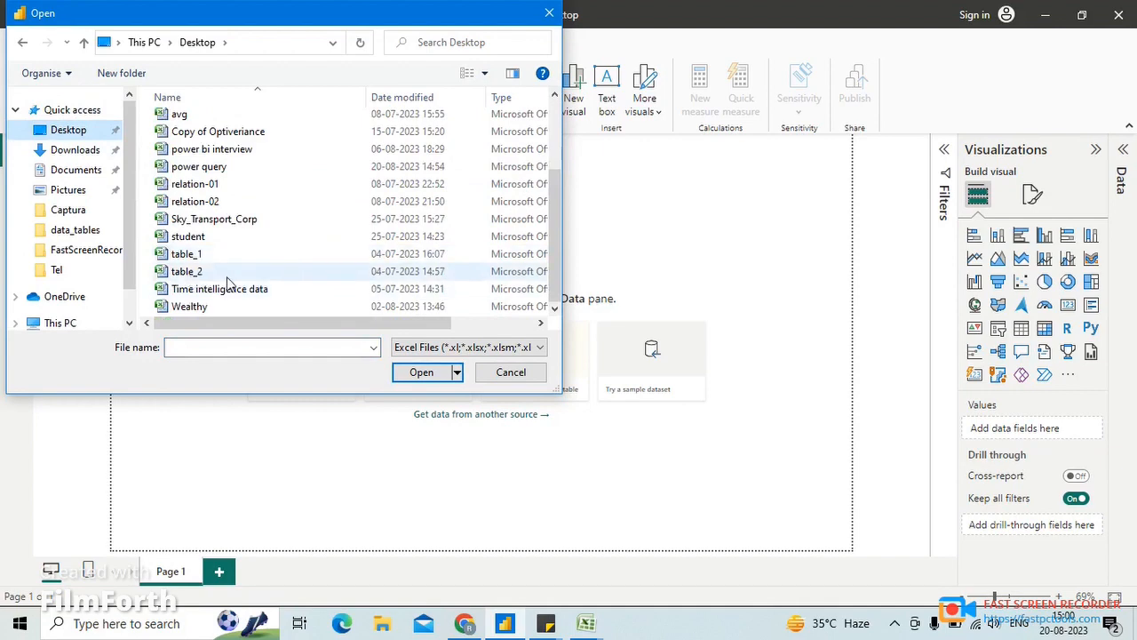
pyautogui.scroll(1, 225, 229)
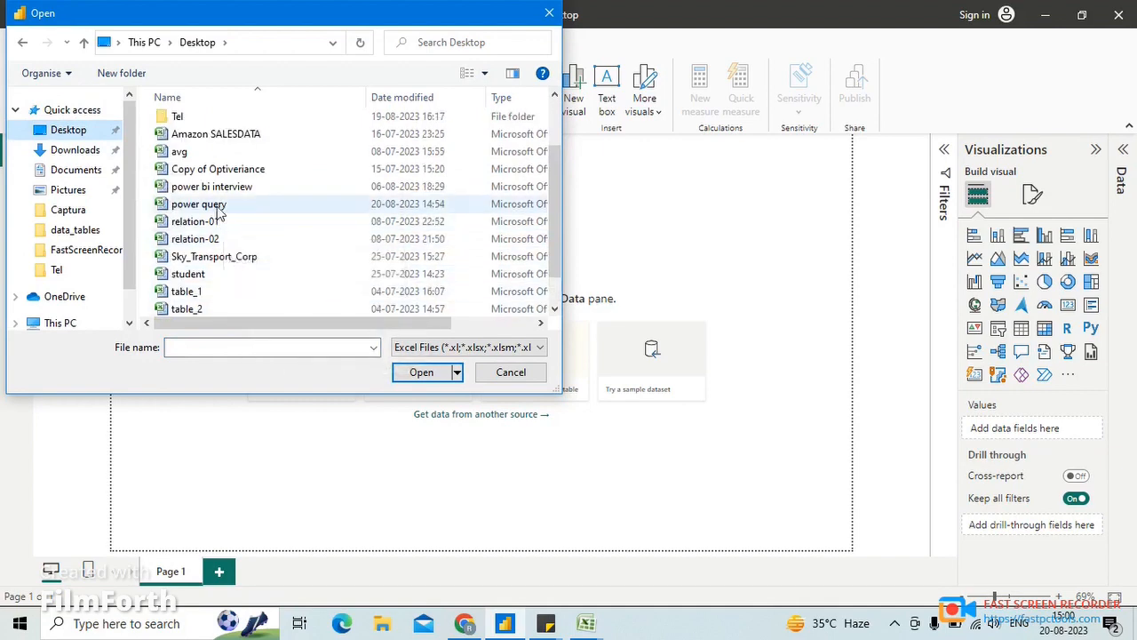
pyautogui.click(214, 206)
pyautogui.click(419, 373)
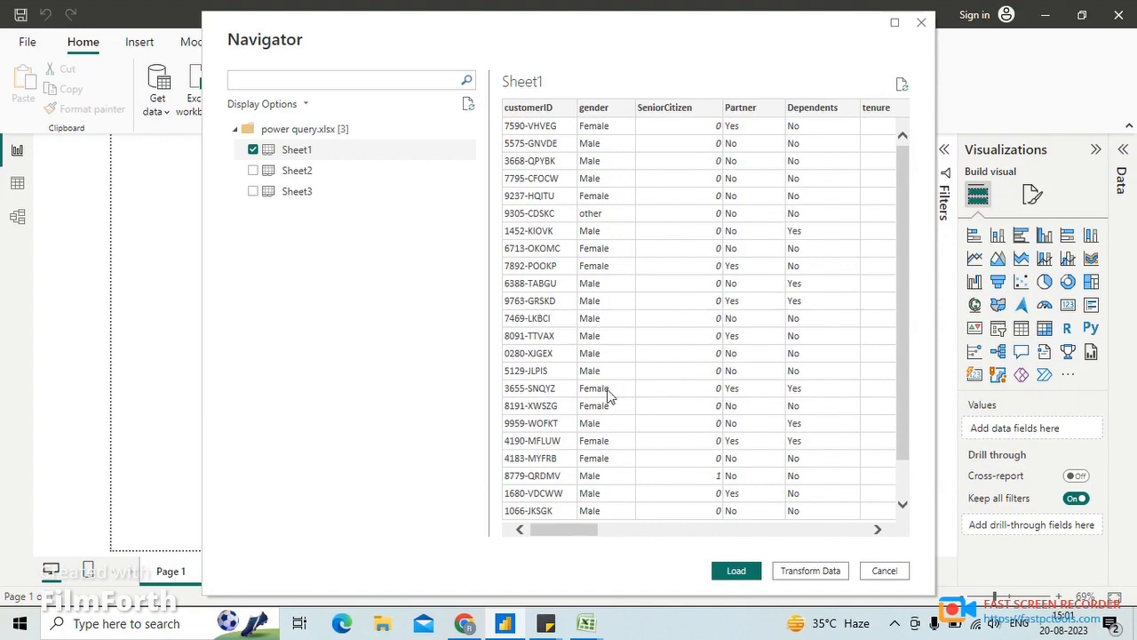
pyautogui.click(814, 574)
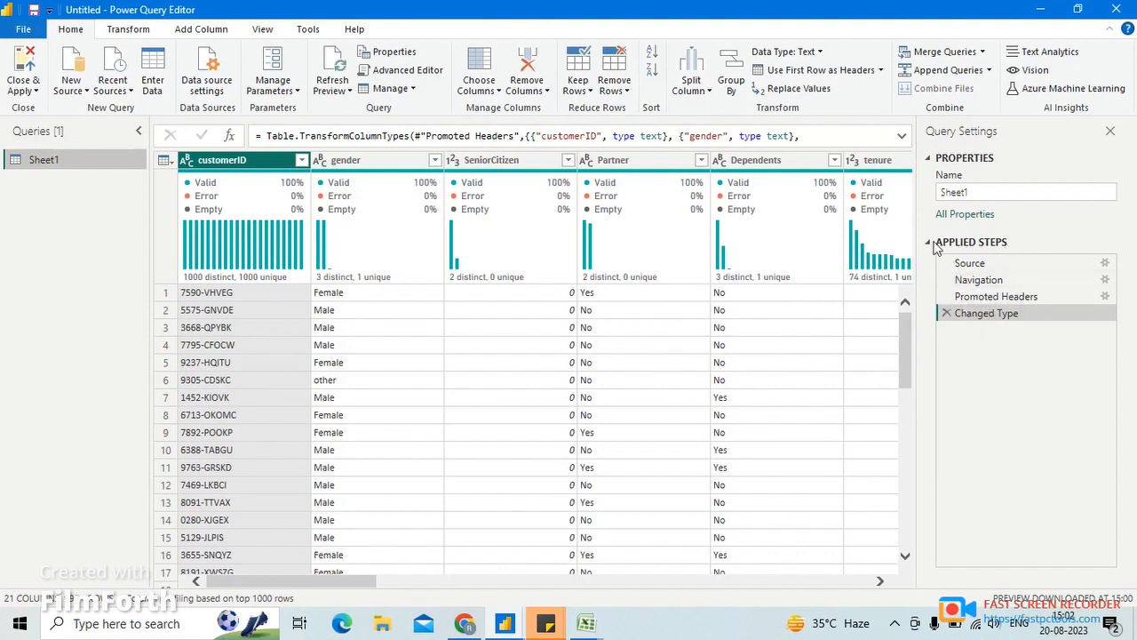
# - Filter the Dependents column to keep only the rows with Yes
pyautogui.press('Right')
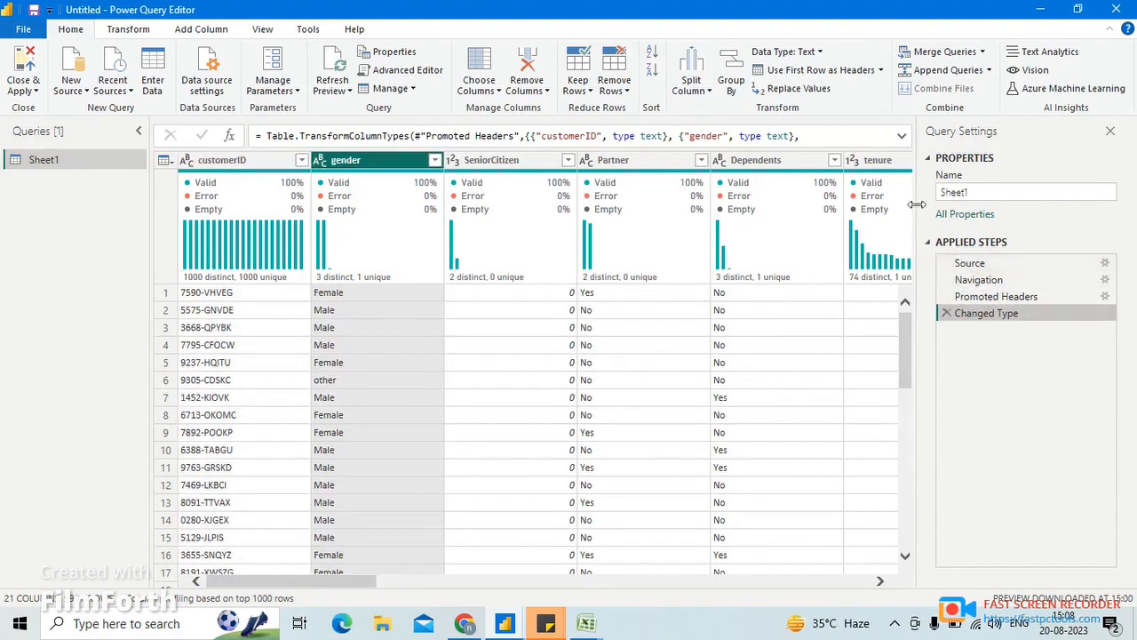
pyautogui.click(835, 161)
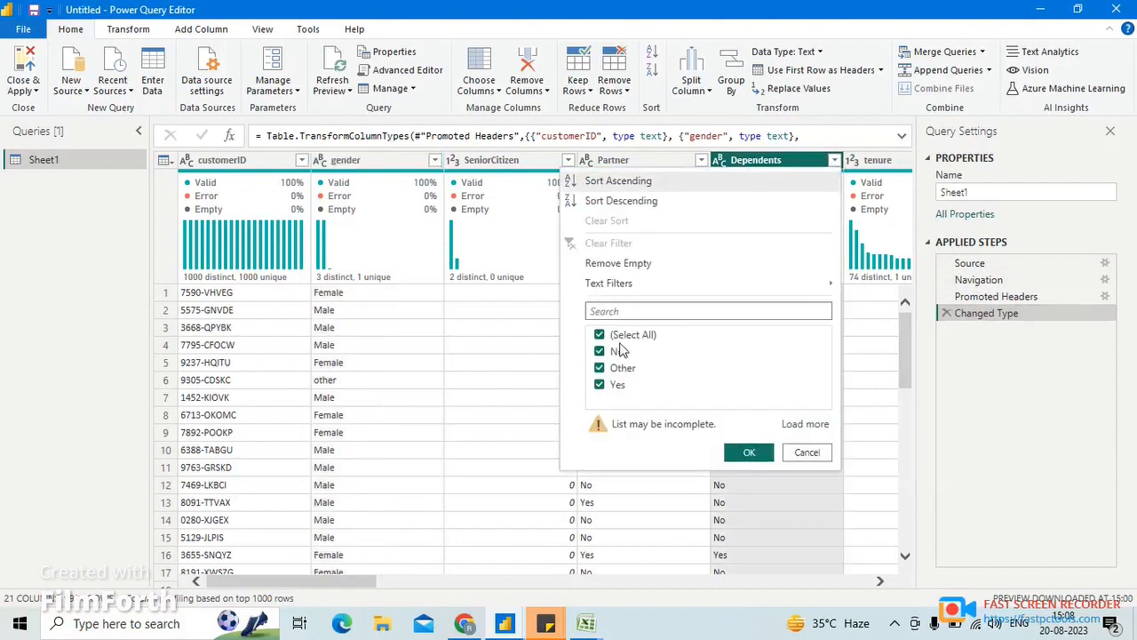
pyautogui.click(619, 336)
pyautogui.click(599, 385)
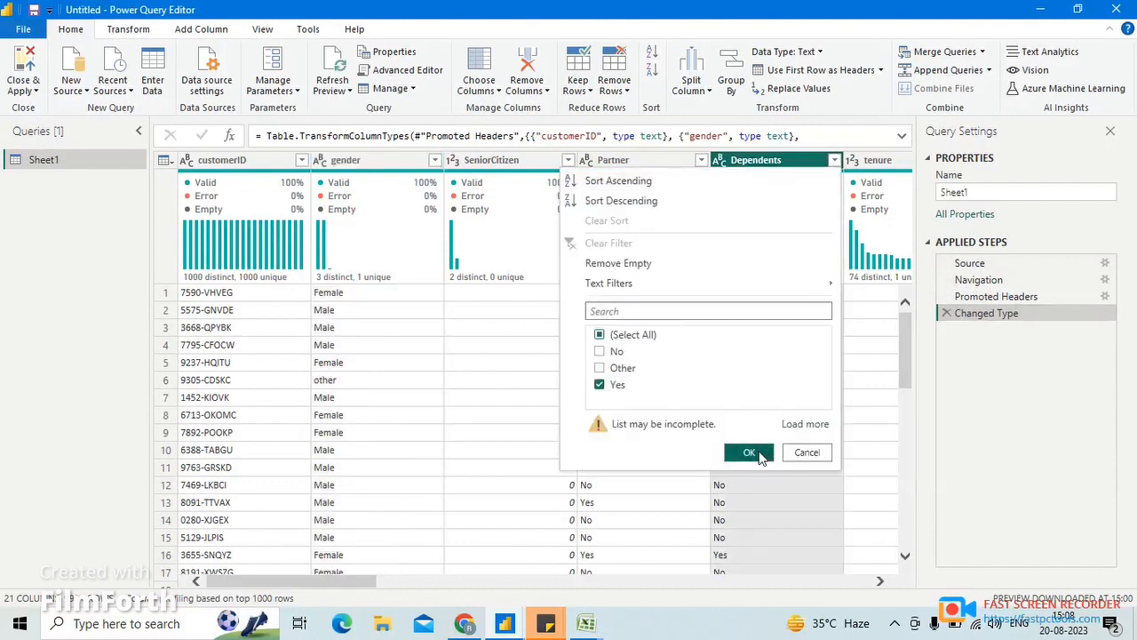
pyautogui.click(749, 452)
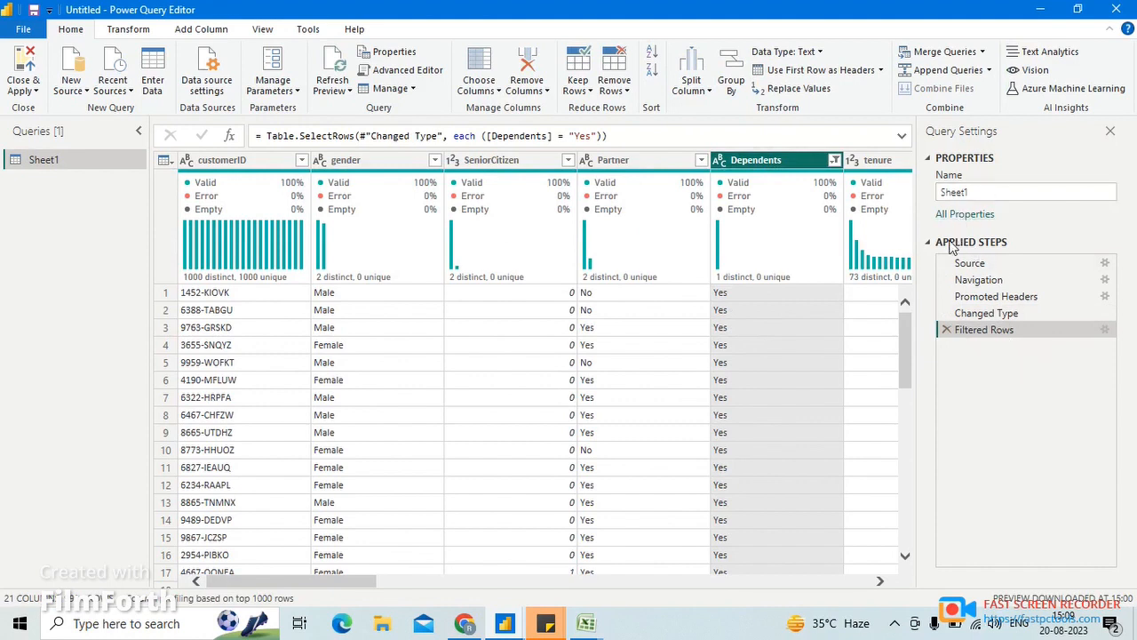
# - Delete the Filtered Rows and Changed Type steps from the query
pyautogui.click(947, 329)
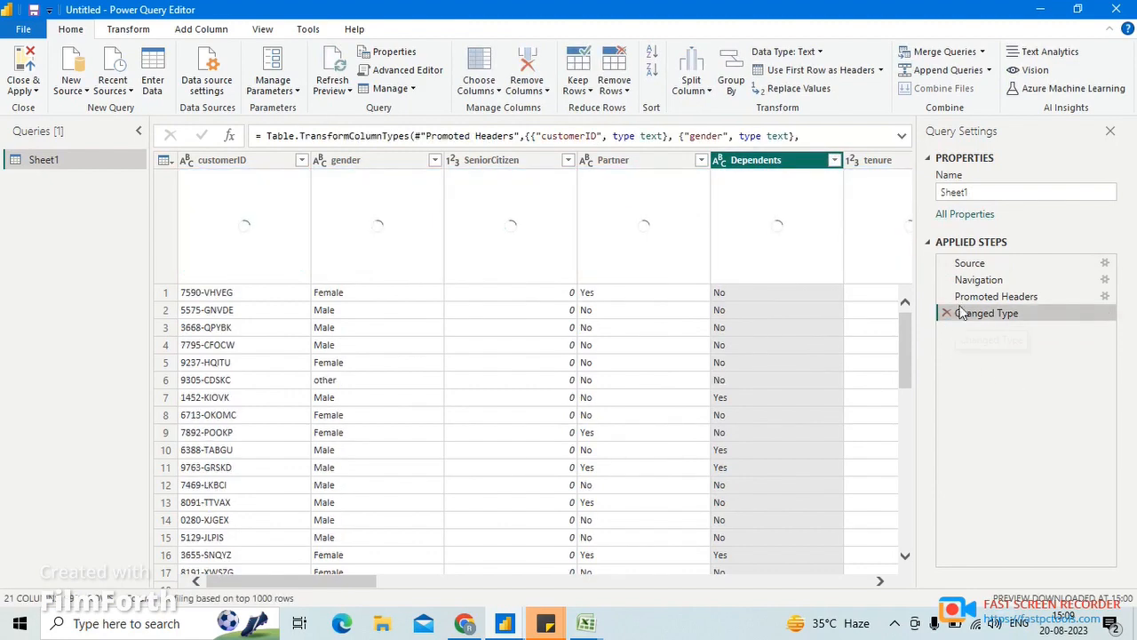
pyautogui.click(947, 312)
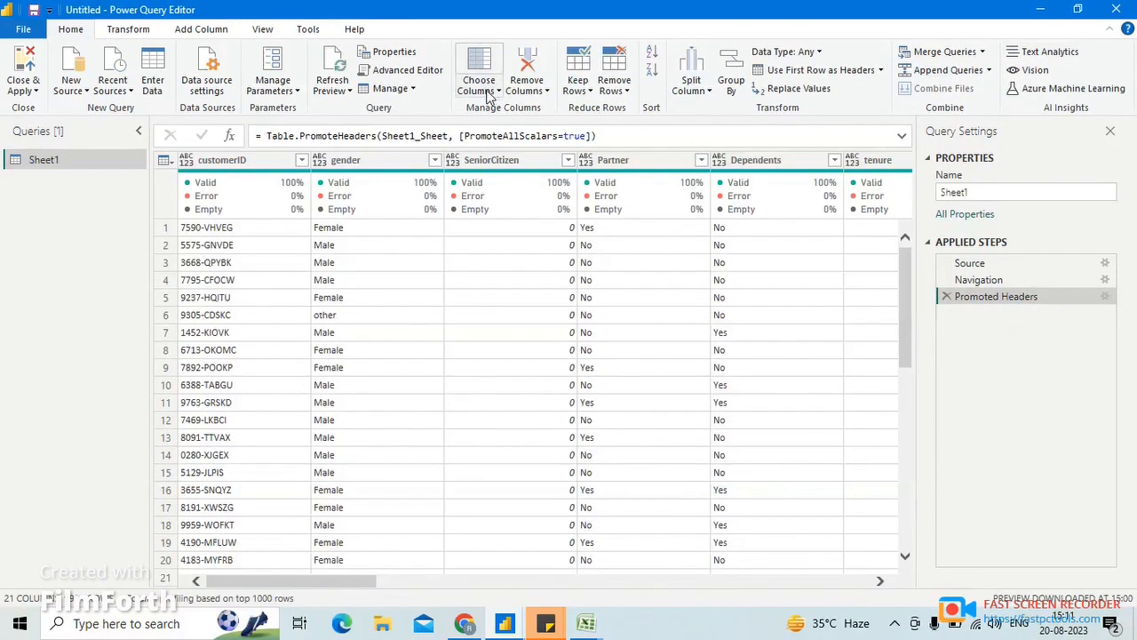
# - Choose tenure as the only column to keep in the table
pyautogui.click(496, 93)
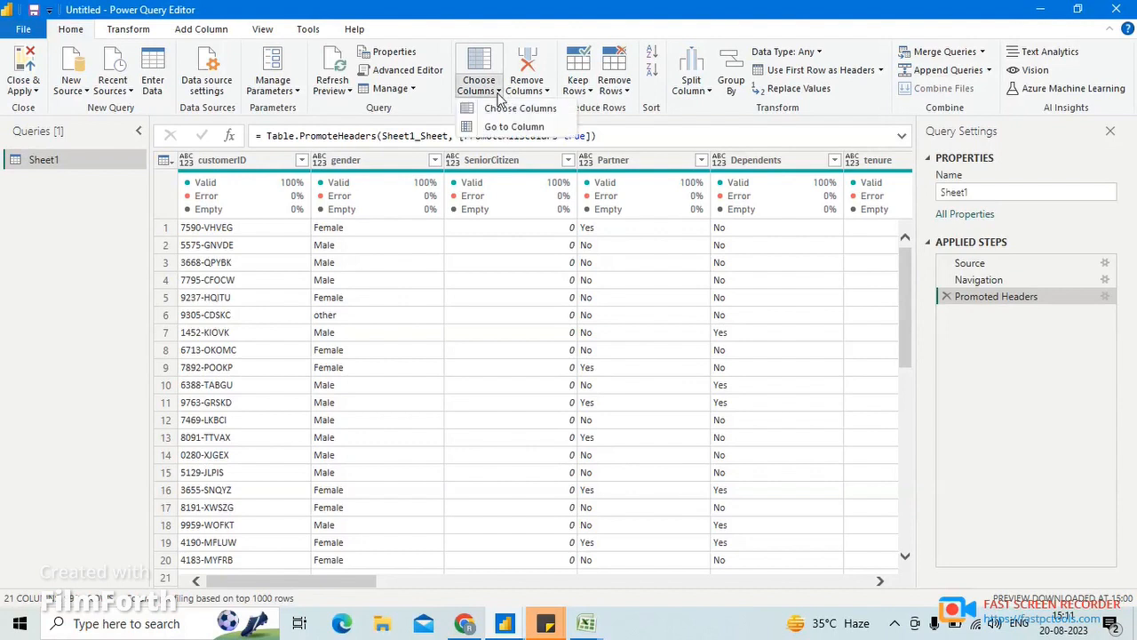
pyautogui.click(530, 109)
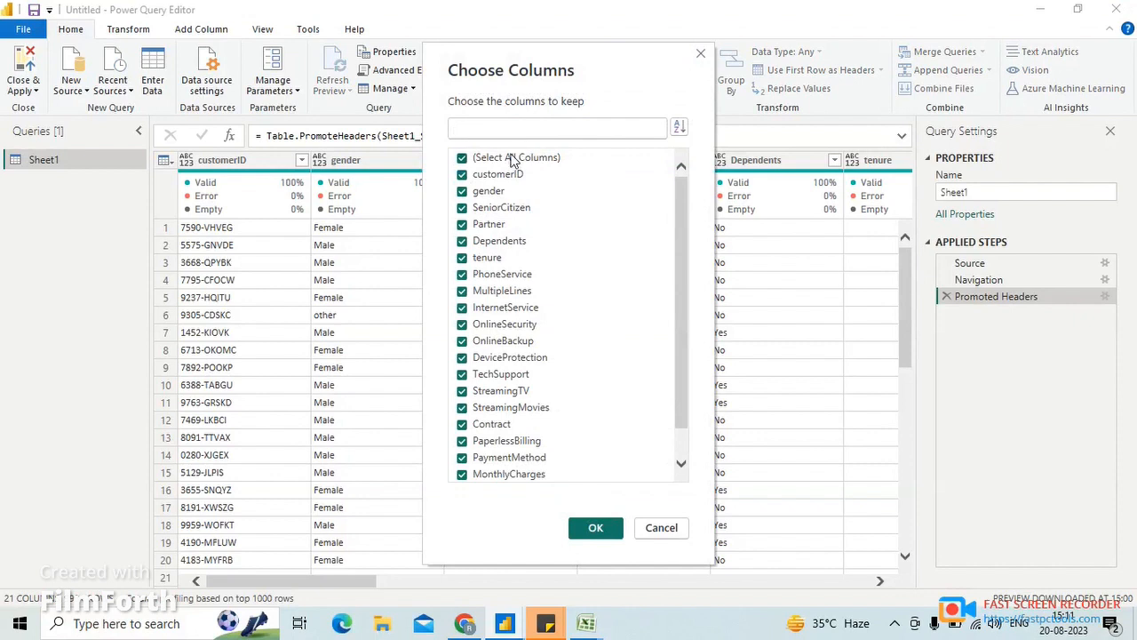
pyautogui.click(511, 158)
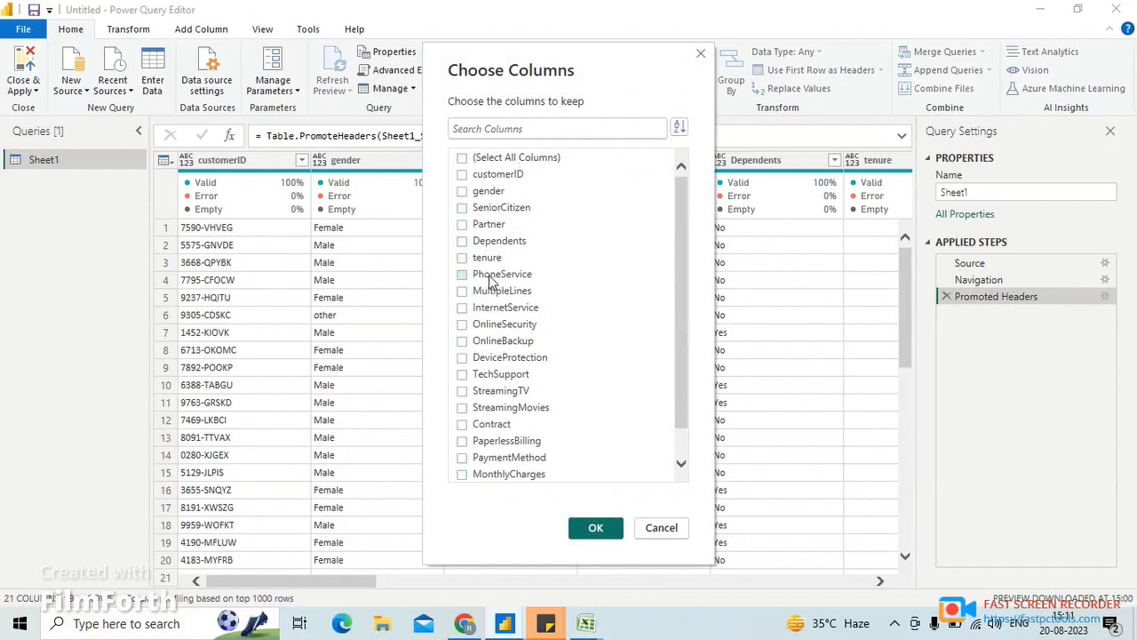
pyautogui.click(462, 258)
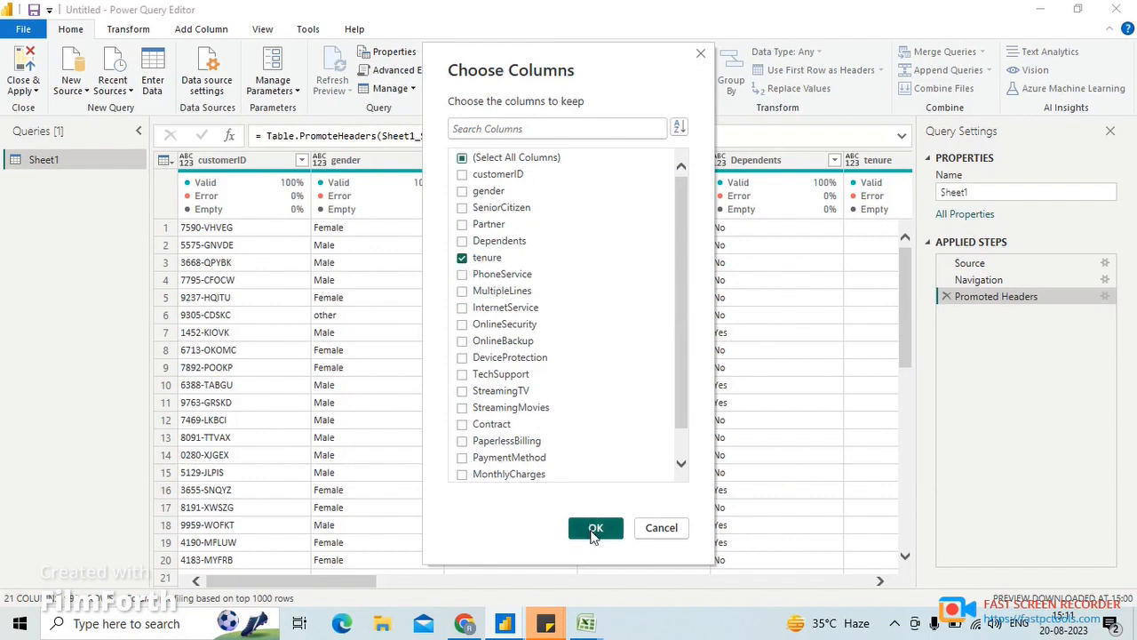
pyautogui.click(594, 529)
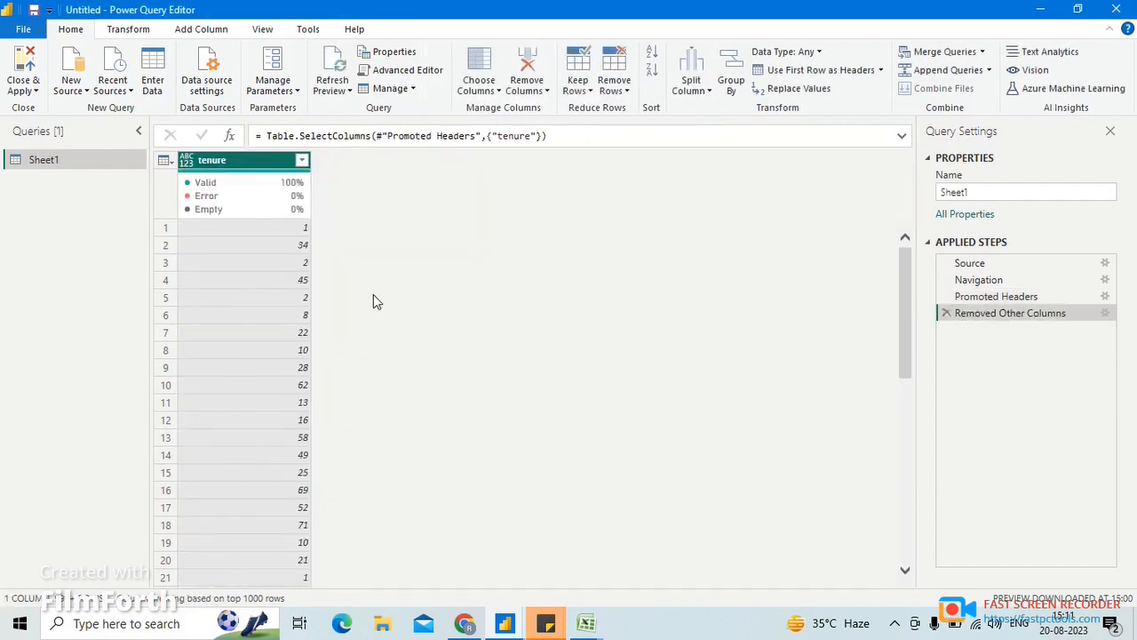
# - Look through the tenure values and delete the Removed Other Columns step from the query
pyautogui.scroll(-5, 287, 242)
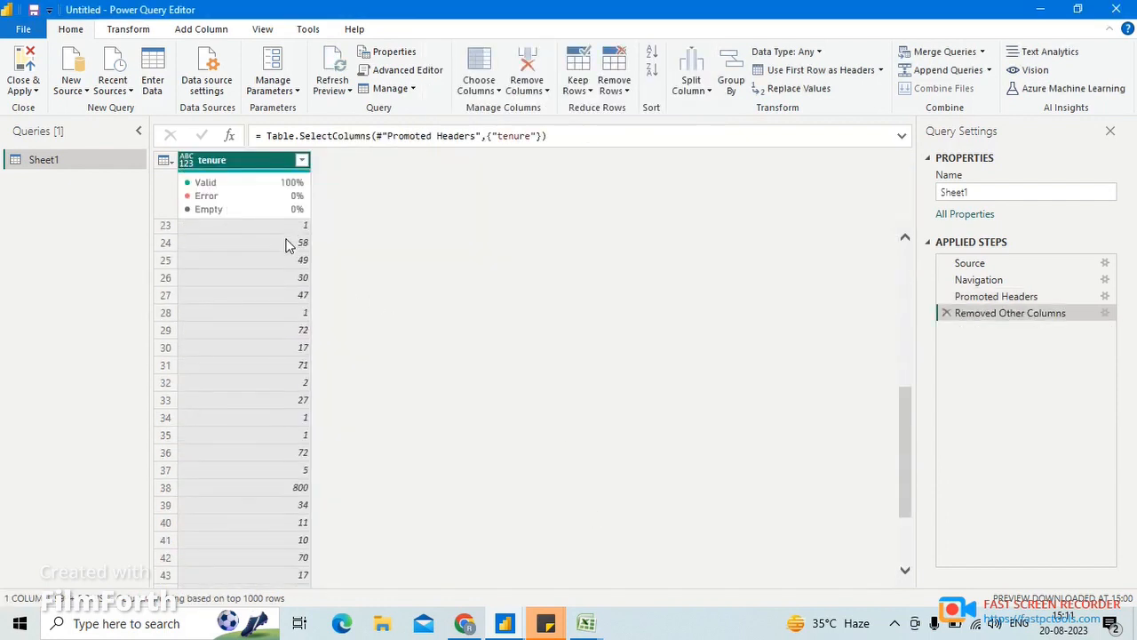
pyautogui.scroll(5, 287, 242)
pyautogui.scroll(-5, 287, 436)
pyautogui.scroll(5, 279, 432)
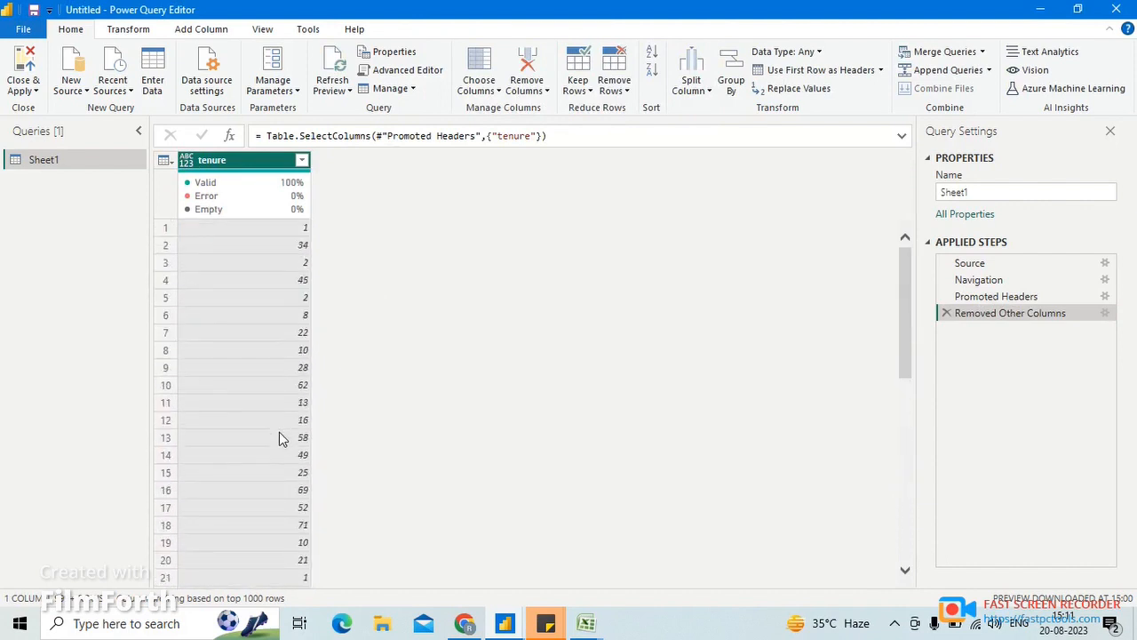
pyautogui.scroll(-5, 262, 278)
pyautogui.scroll(5, 260, 277)
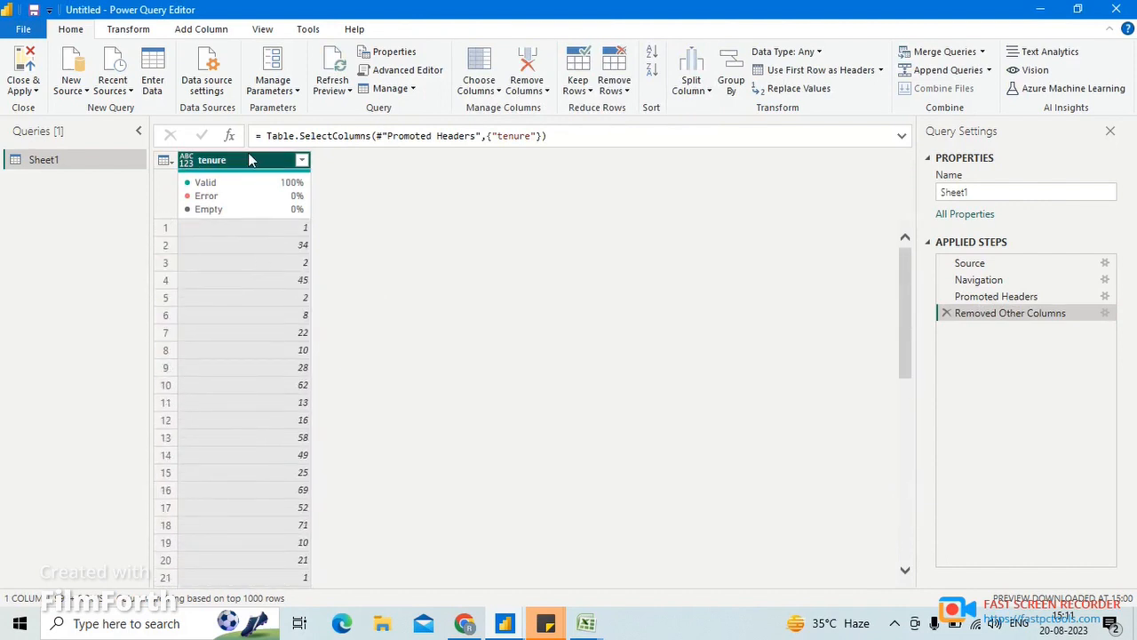
pyautogui.click(947, 313)
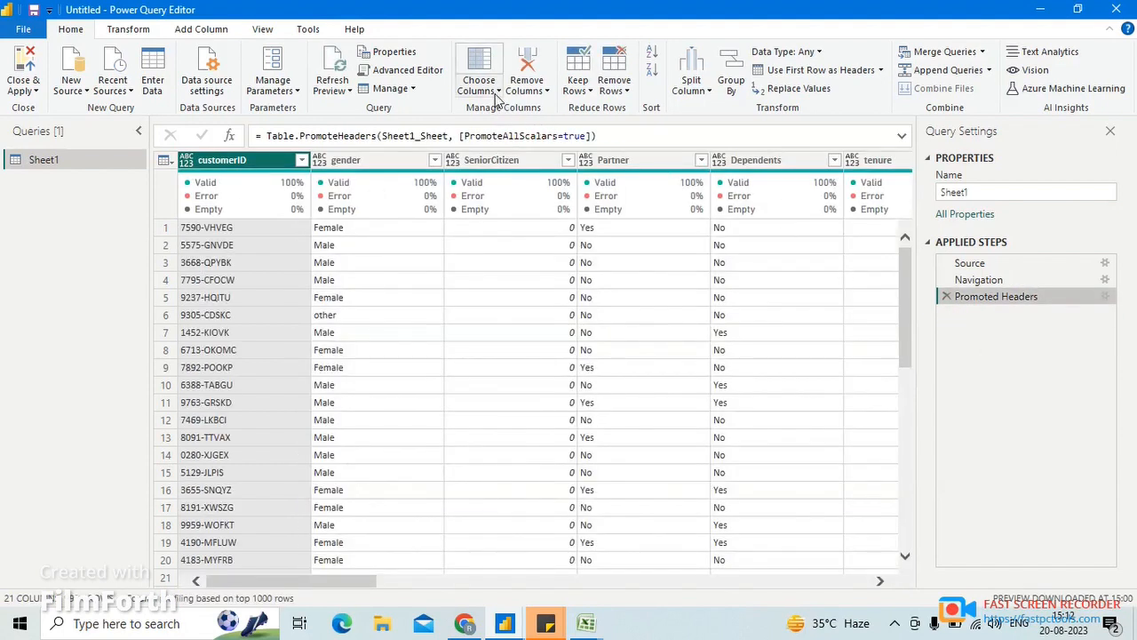
# - Use Go to Column to go to the Dependents column
pyautogui.click(497, 89)
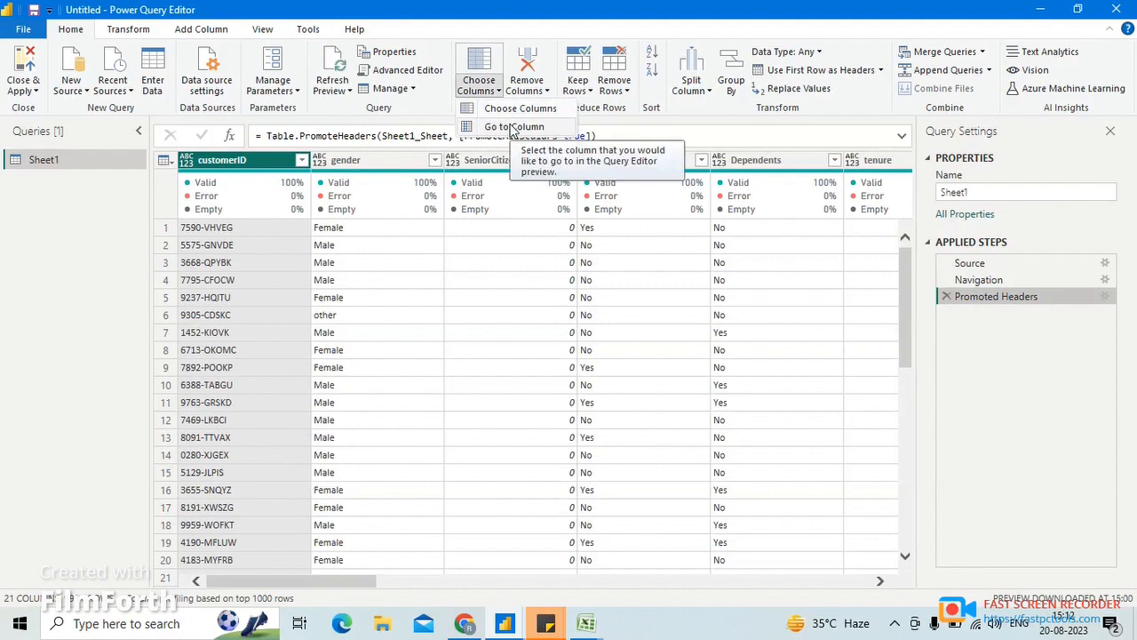
pyautogui.click(513, 127)
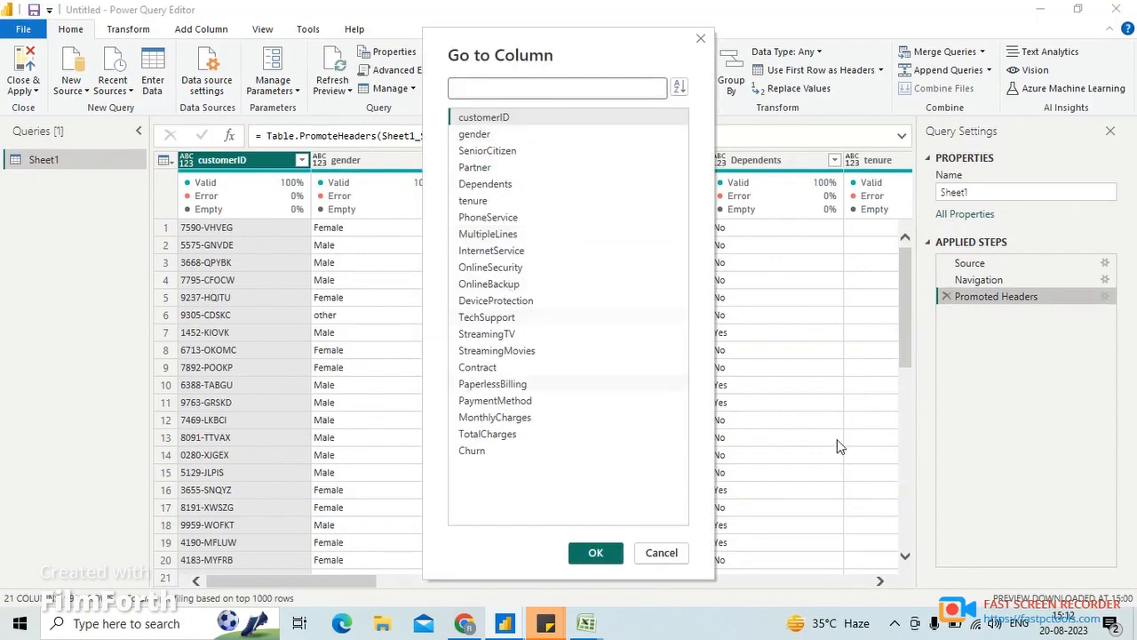
pyautogui.click(485, 187)
pyautogui.click(595, 553)
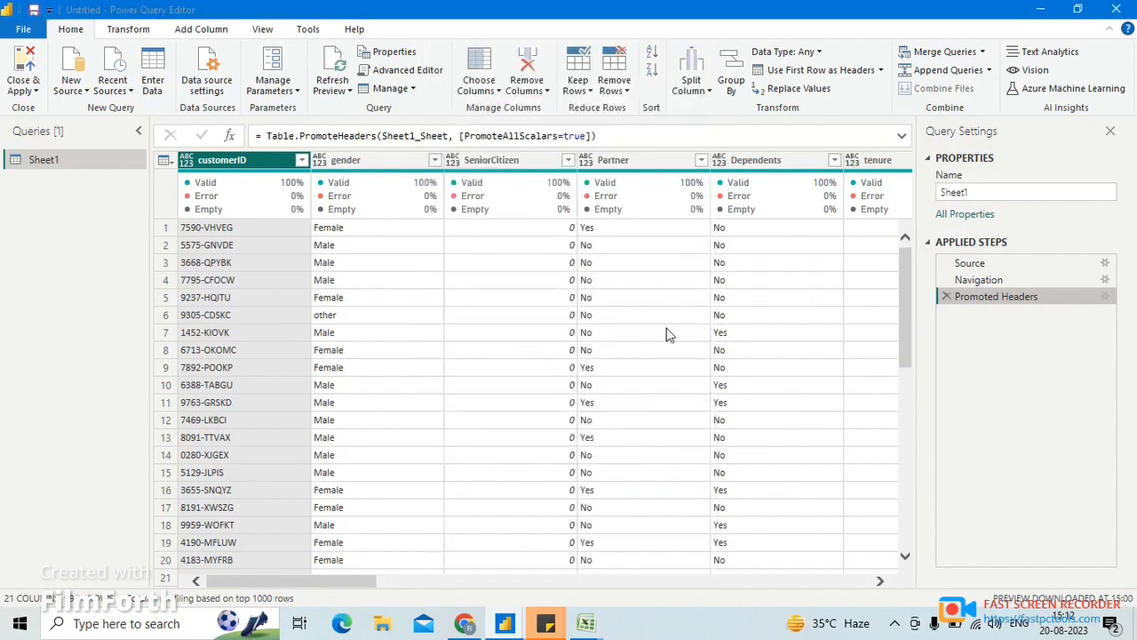
# - Move the tenure column between gender and SeniorCitizen, and delete the Reordered Columns step again
pyautogui.click(489, 160)
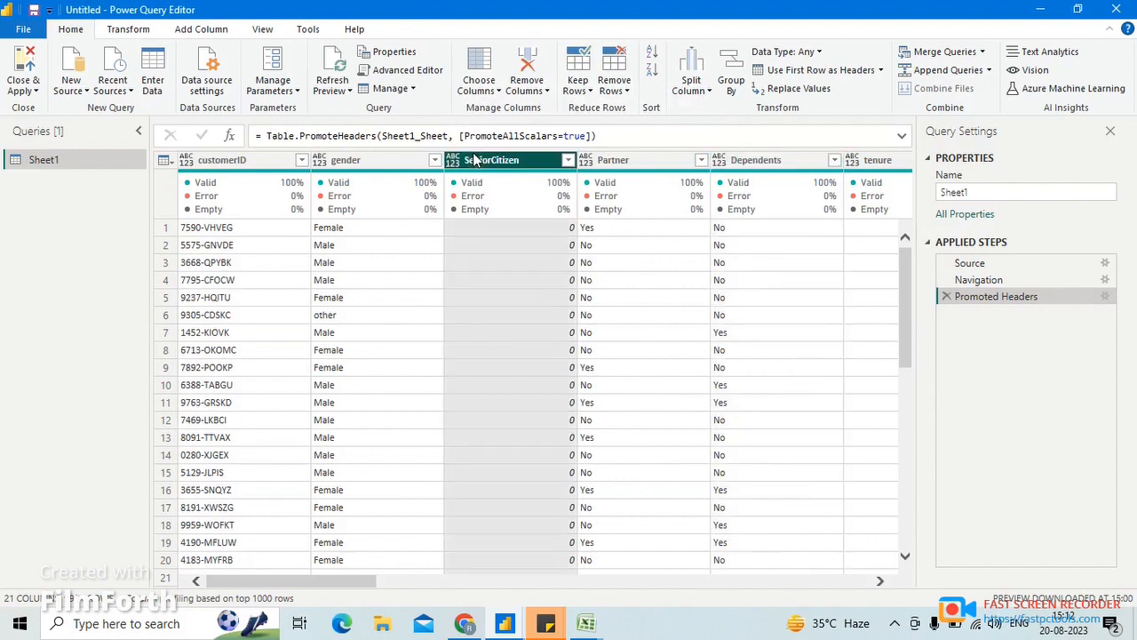
pyautogui.click(360, 160)
pyautogui.click(222, 165)
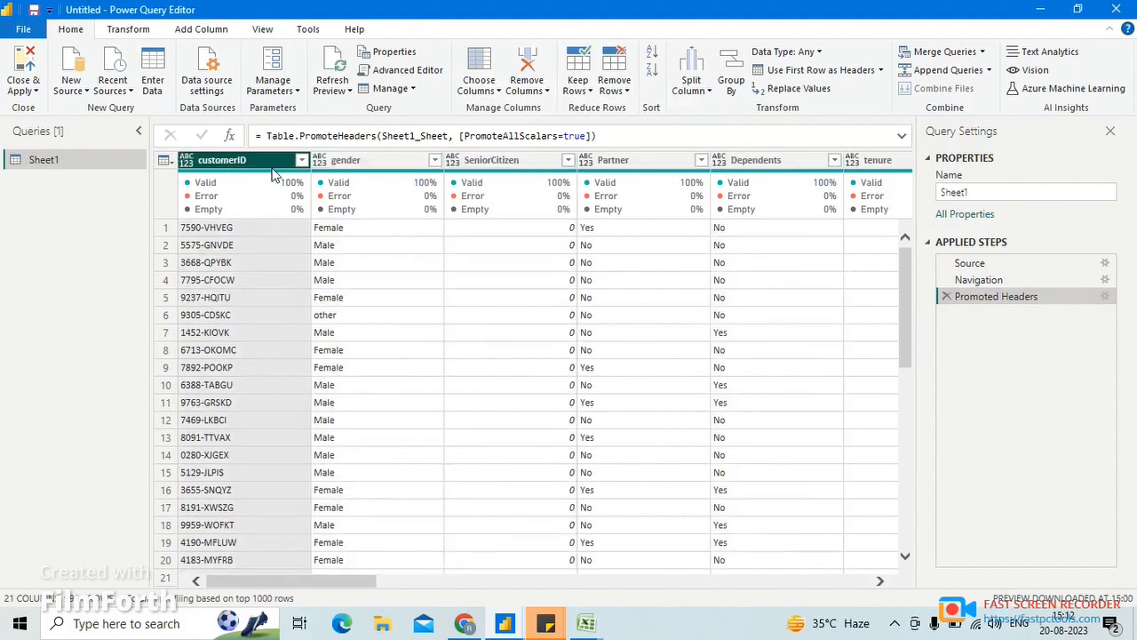
pyautogui.click(503, 158)
pyautogui.click(640, 160)
pyautogui.click(773, 164)
pyautogui.click(875, 160)
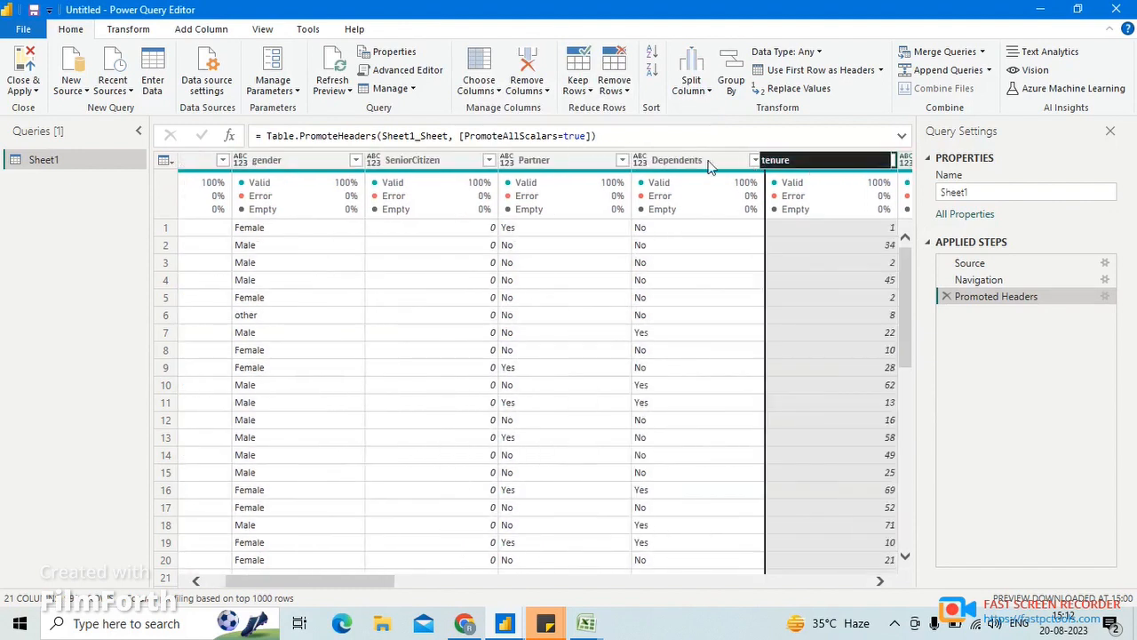
pyautogui.moveTo(804, 160); pyautogui.dragTo(563, 160)
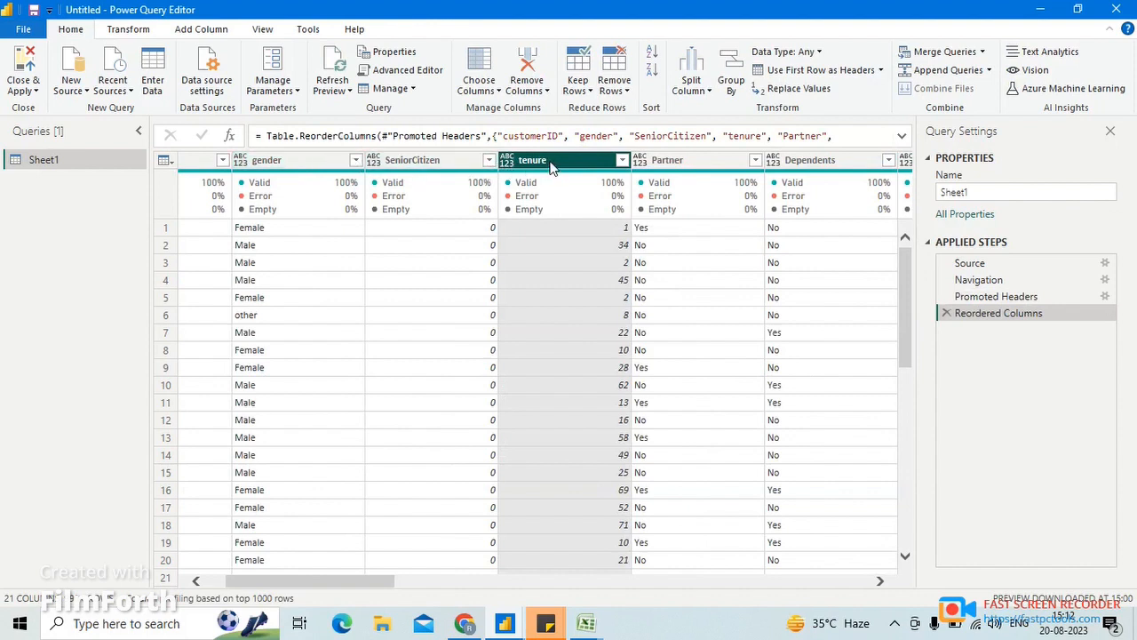
pyautogui.moveTo(551, 167); pyautogui.dragTo(416, 165)
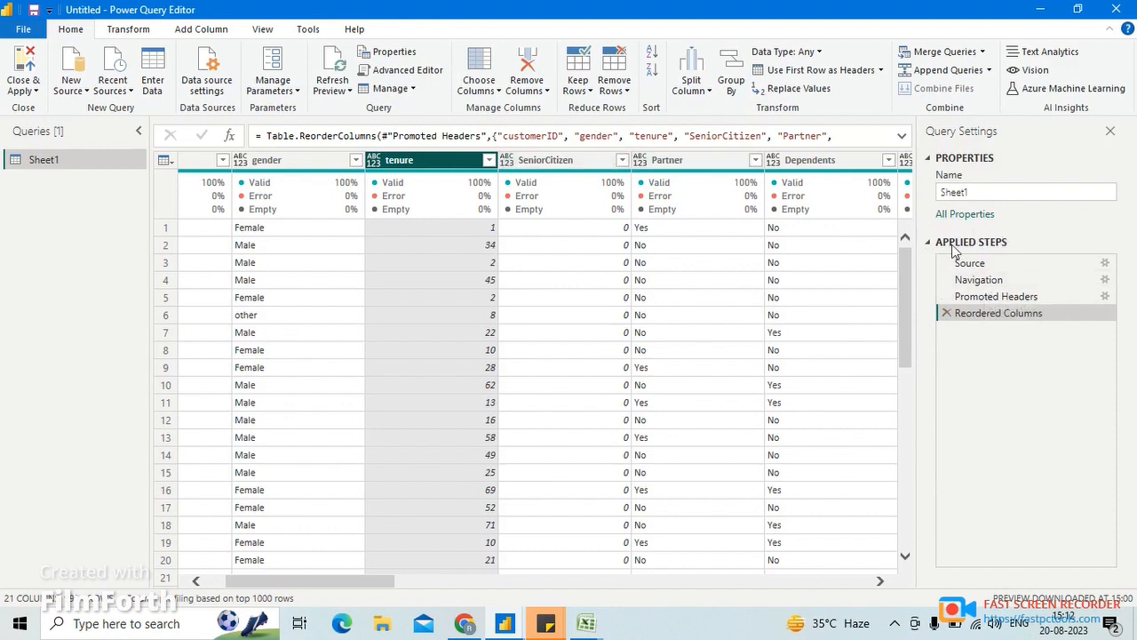
pyautogui.click(946, 315)
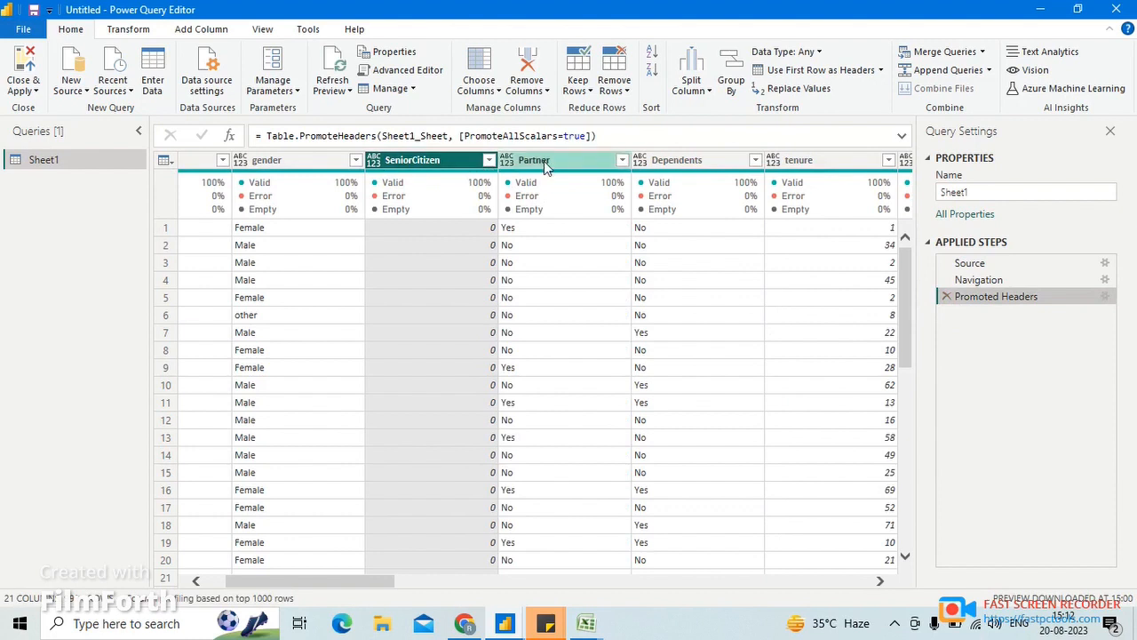
# - Remove the SeniorCitizen column from the table
pyautogui.click(544, 96)
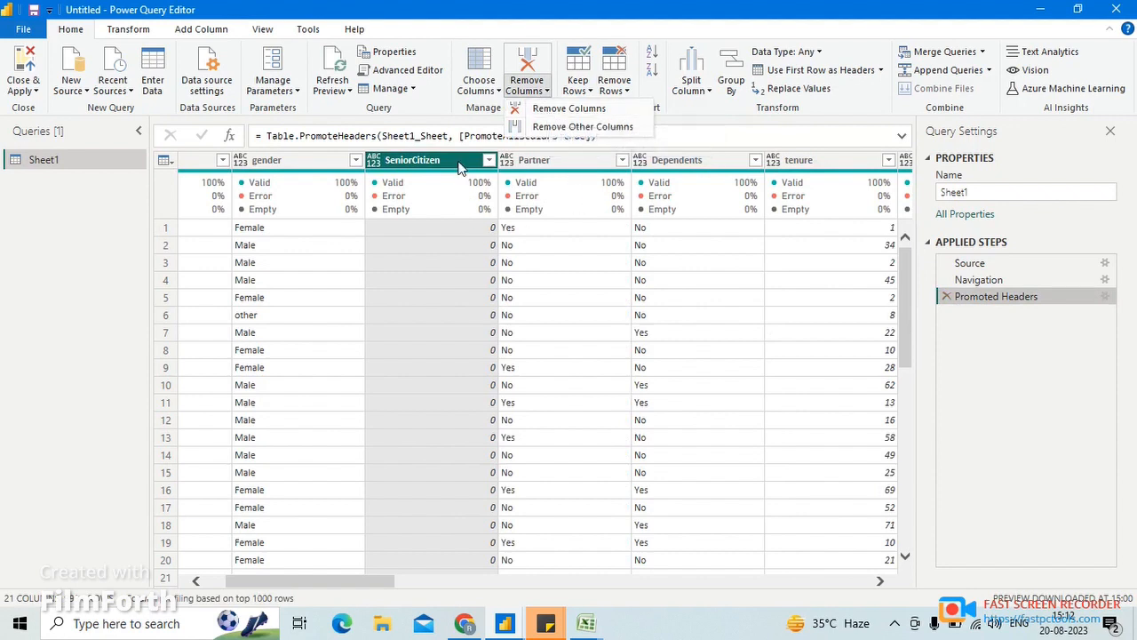
pyautogui.click(460, 169)
pyautogui.click(533, 98)
pyautogui.click(559, 110)
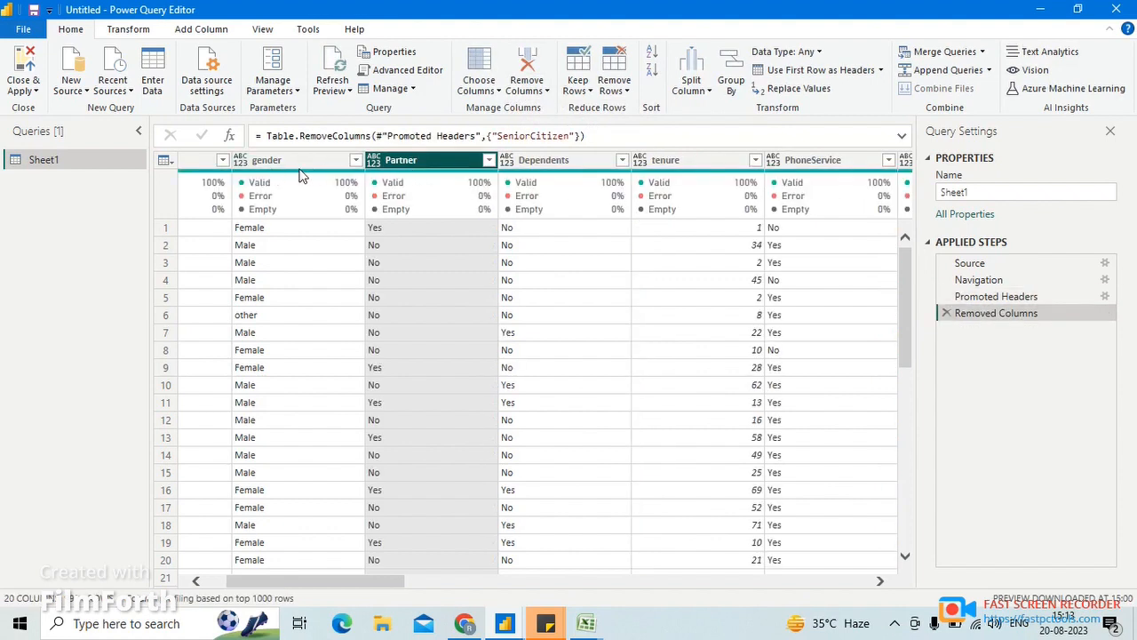
# - Remove all columns except Partner and look through the remaining values
pyautogui.click(538, 92)
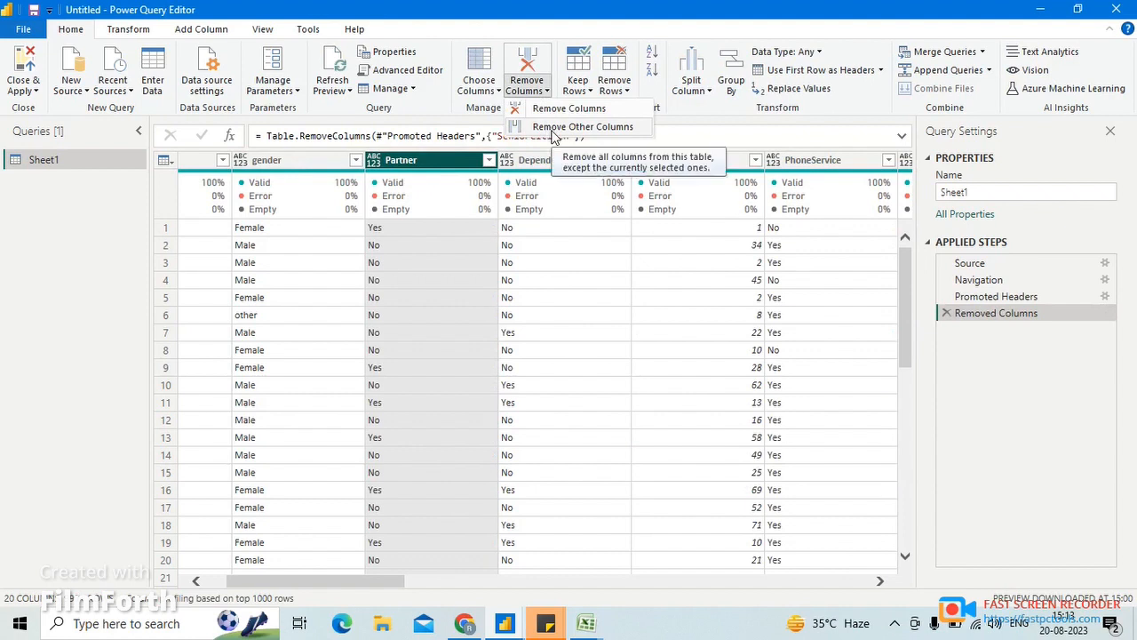
pyautogui.click(407, 160)
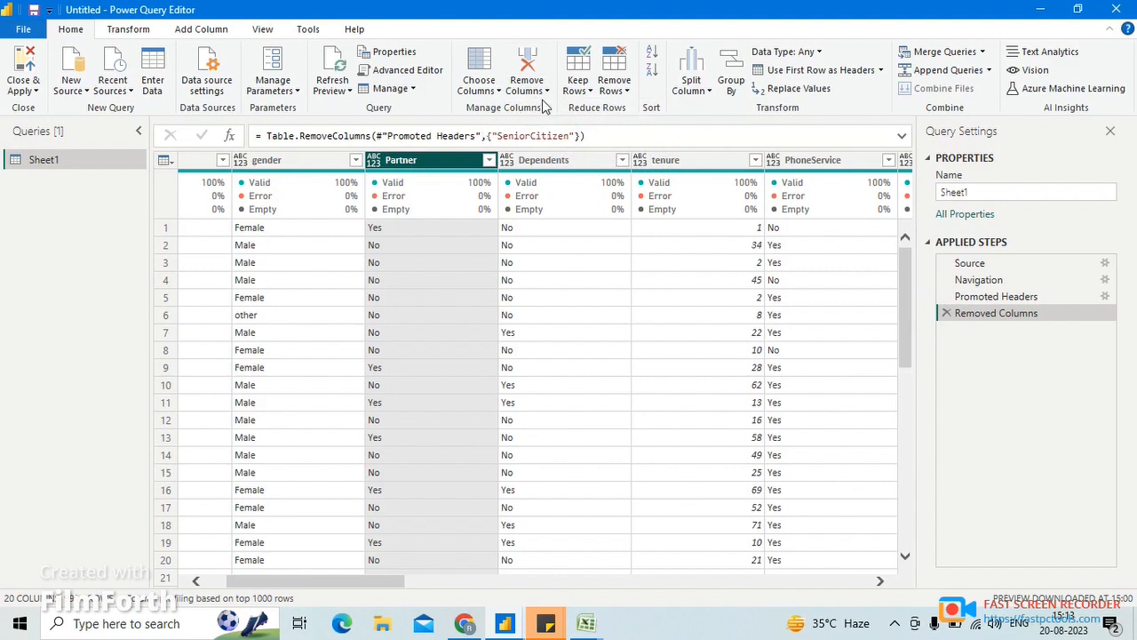
pyautogui.click(527, 89)
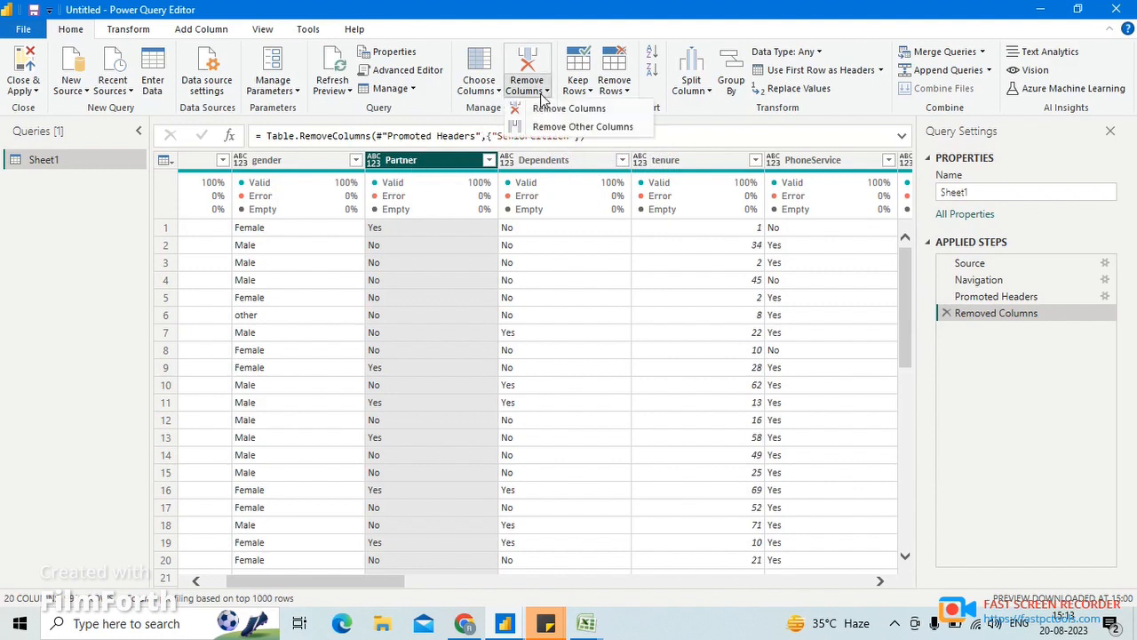
pyautogui.click(589, 129)
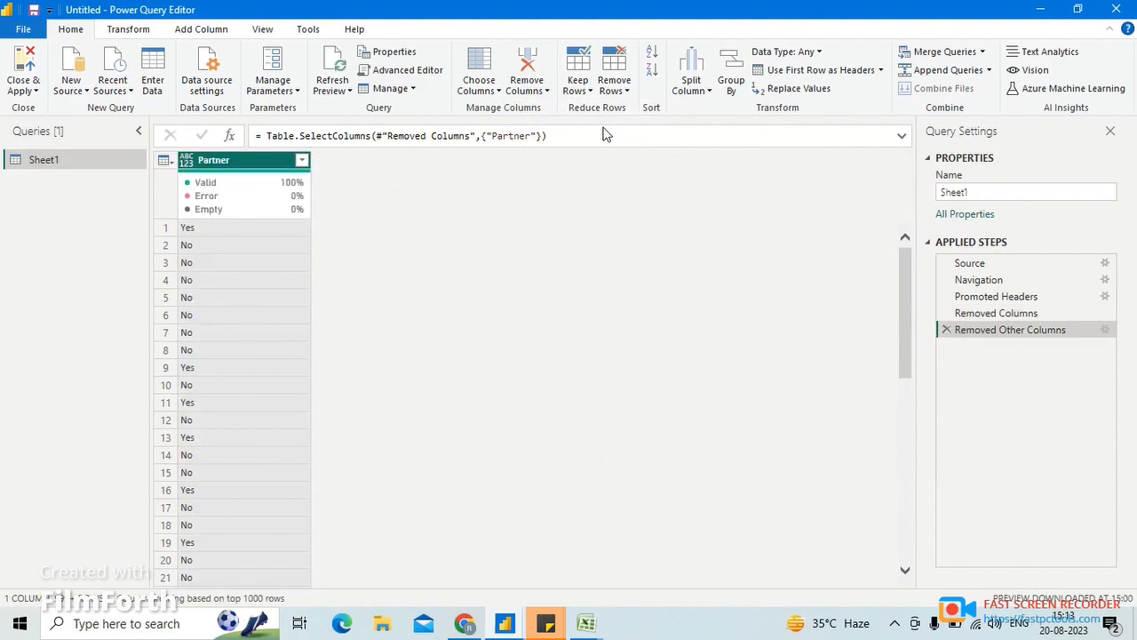
pyautogui.scroll(-3, 239, 276)
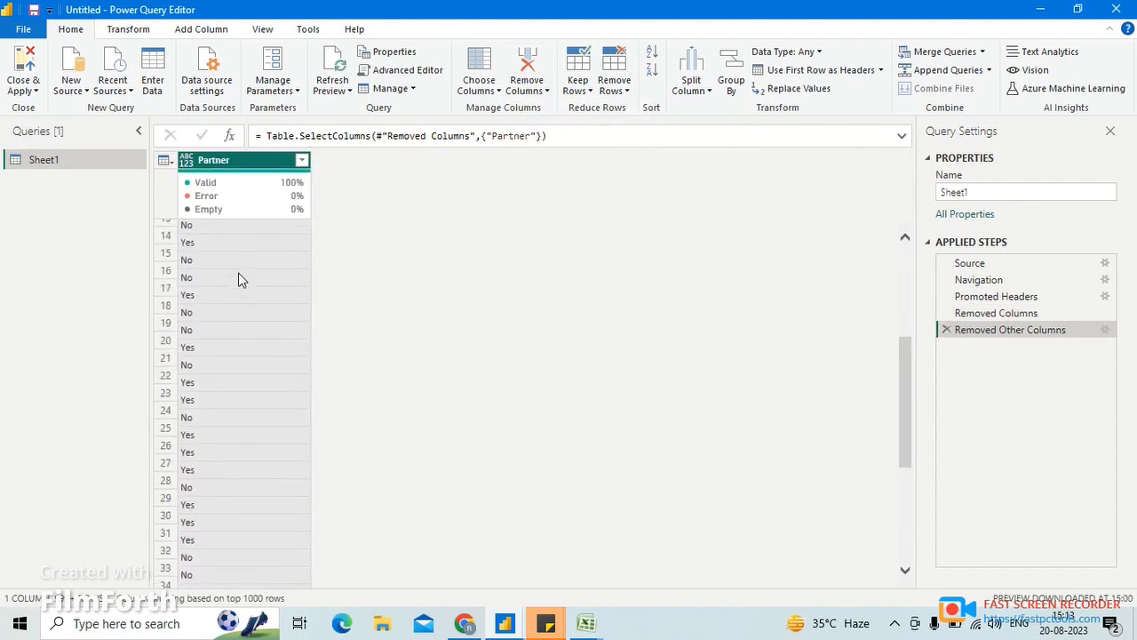
pyautogui.scroll(3, 238, 277)
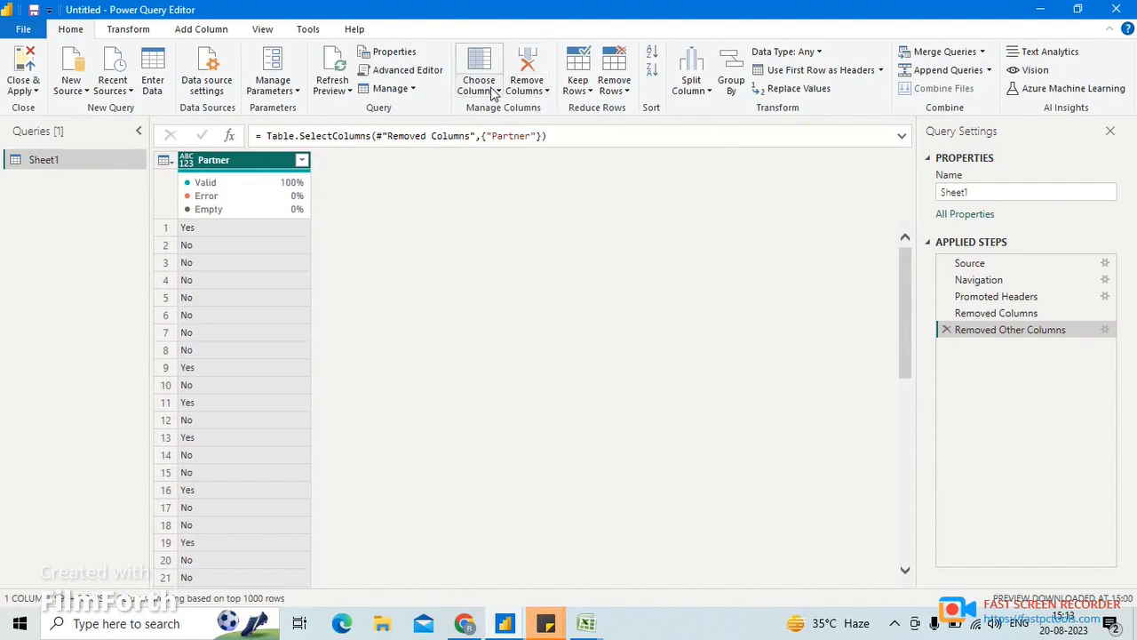
# - Delete the Removed Other Columns and Removed Columns steps from the query
pyautogui.click(533, 89)
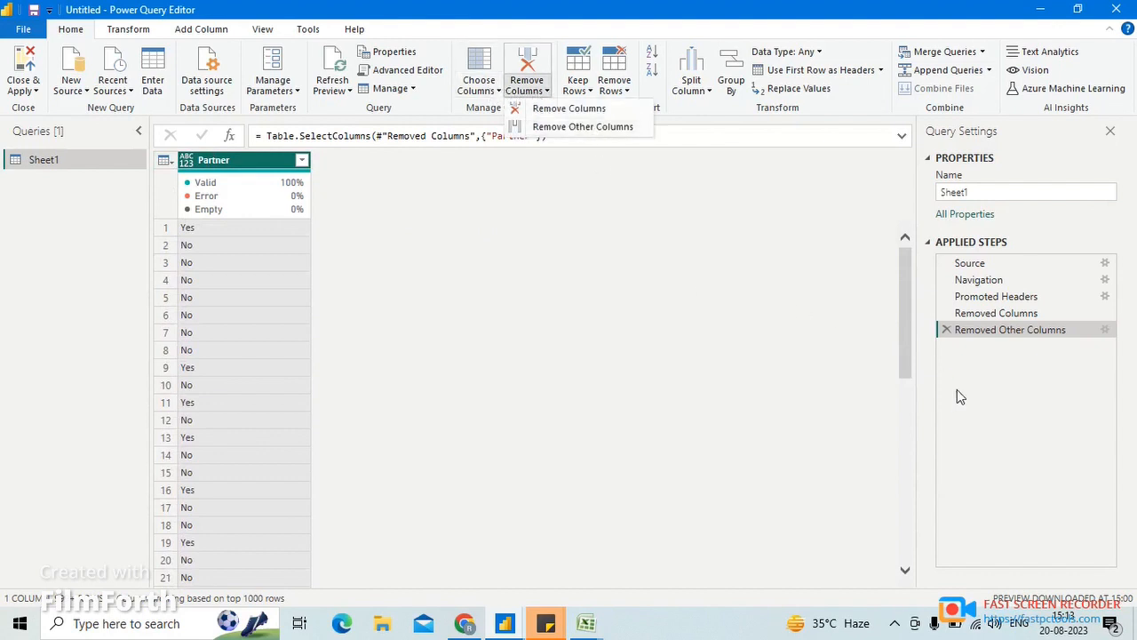
pyautogui.click(946, 330)
pyautogui.click(945, 313)
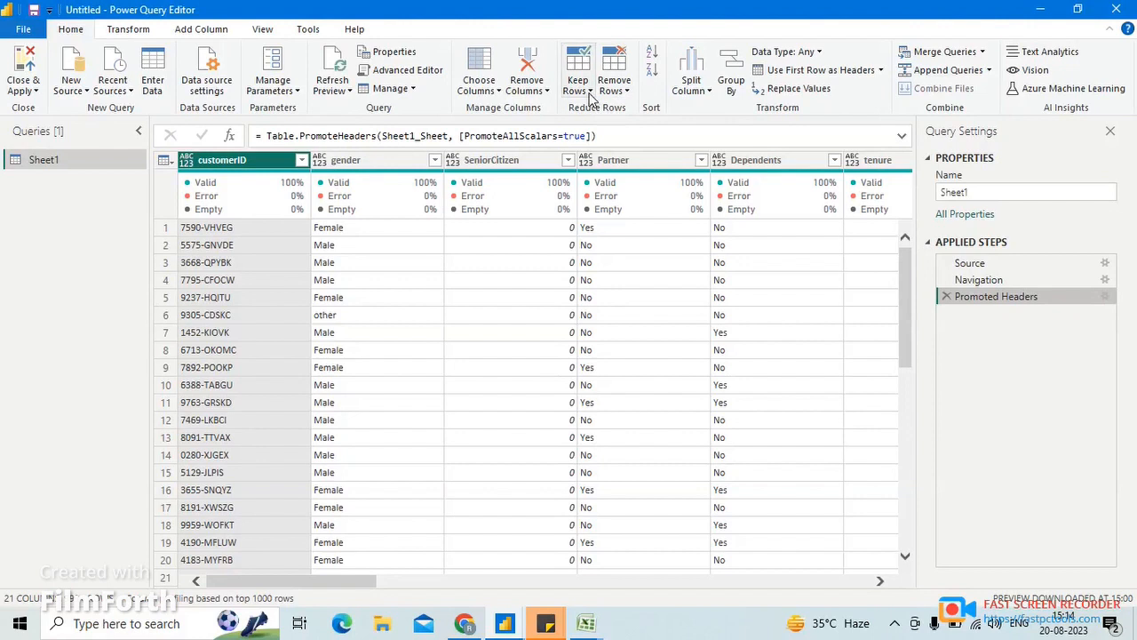
# - Keep only the top 5 rows of the table, and delete the Kept First Rows step again
pyautogui.click(588, 93)
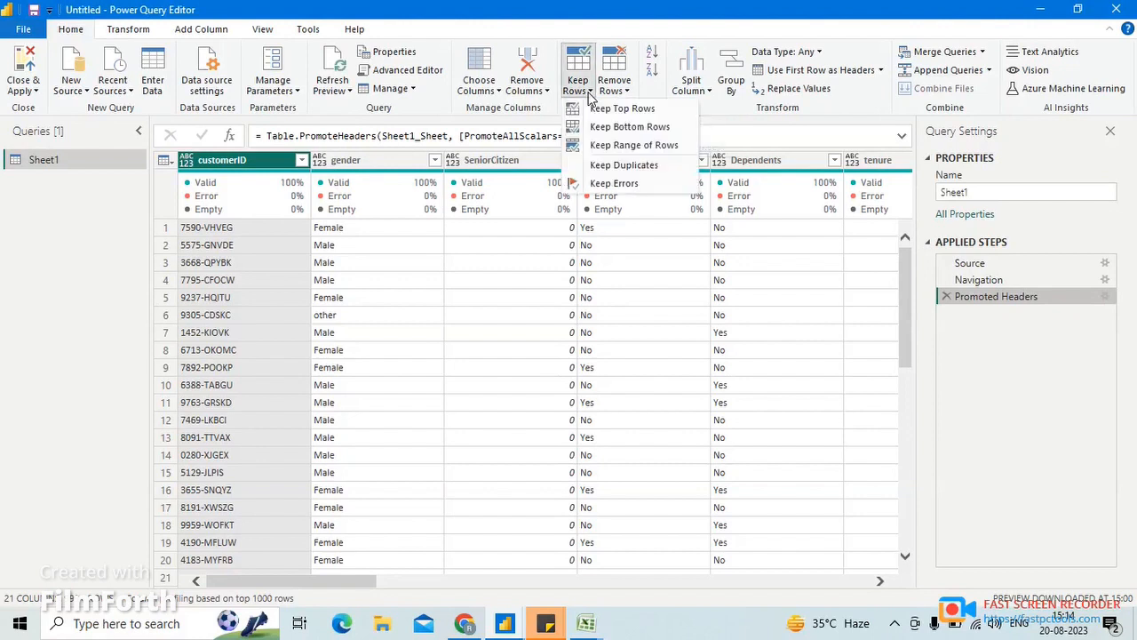
pyautogui.click(613, 109)
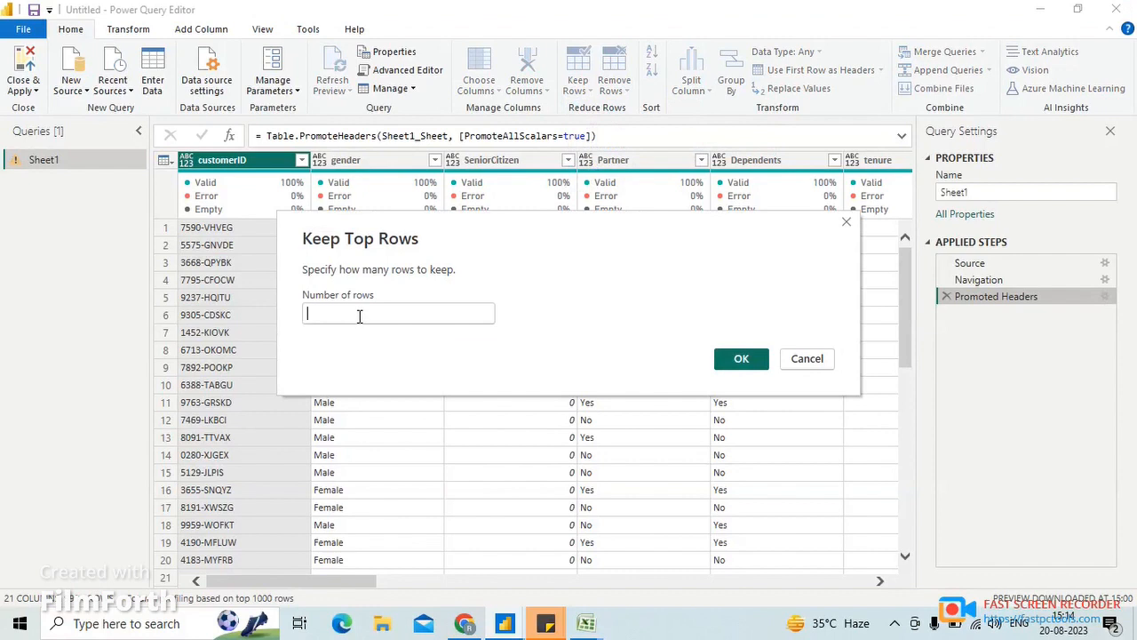
pyautogui.write('5')
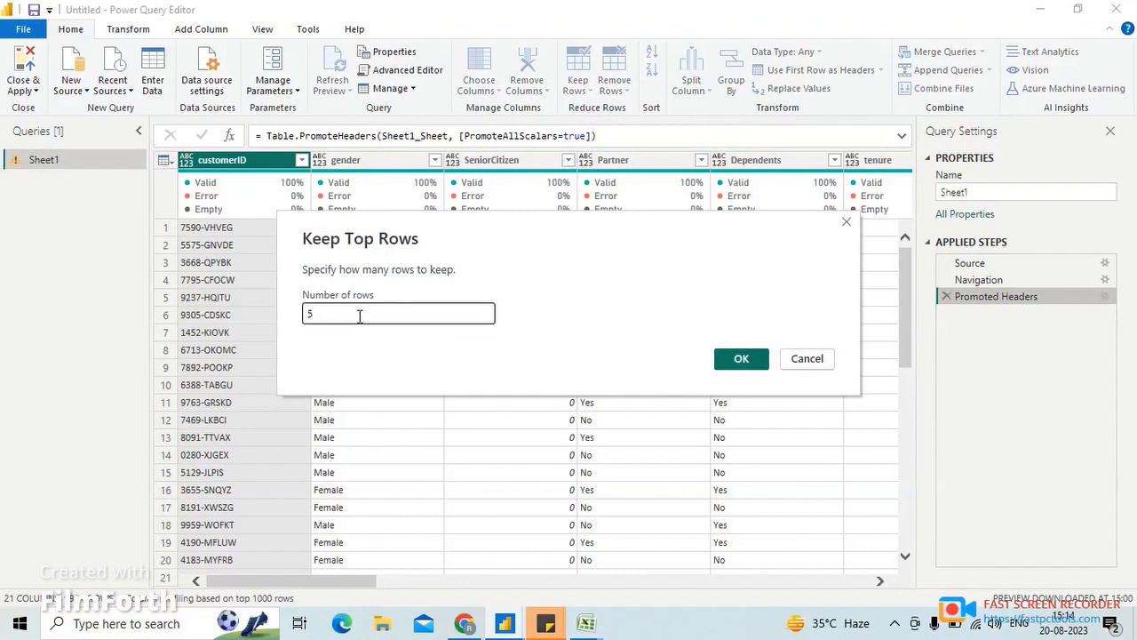
pyautogui.click(730, 359)
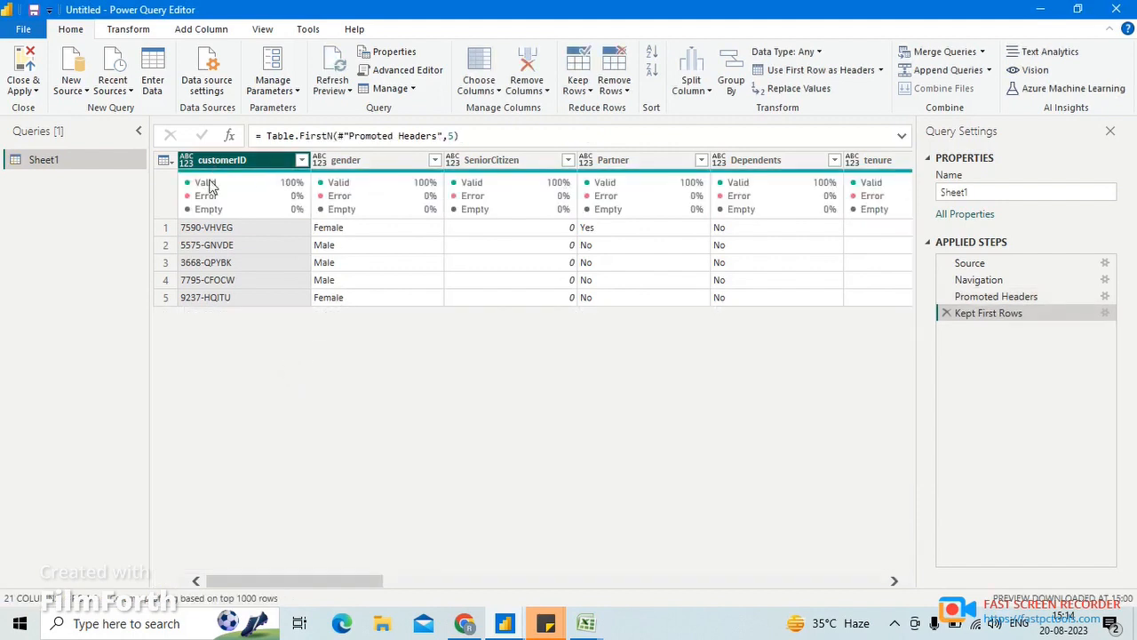
pyautogui.click(947, 314)
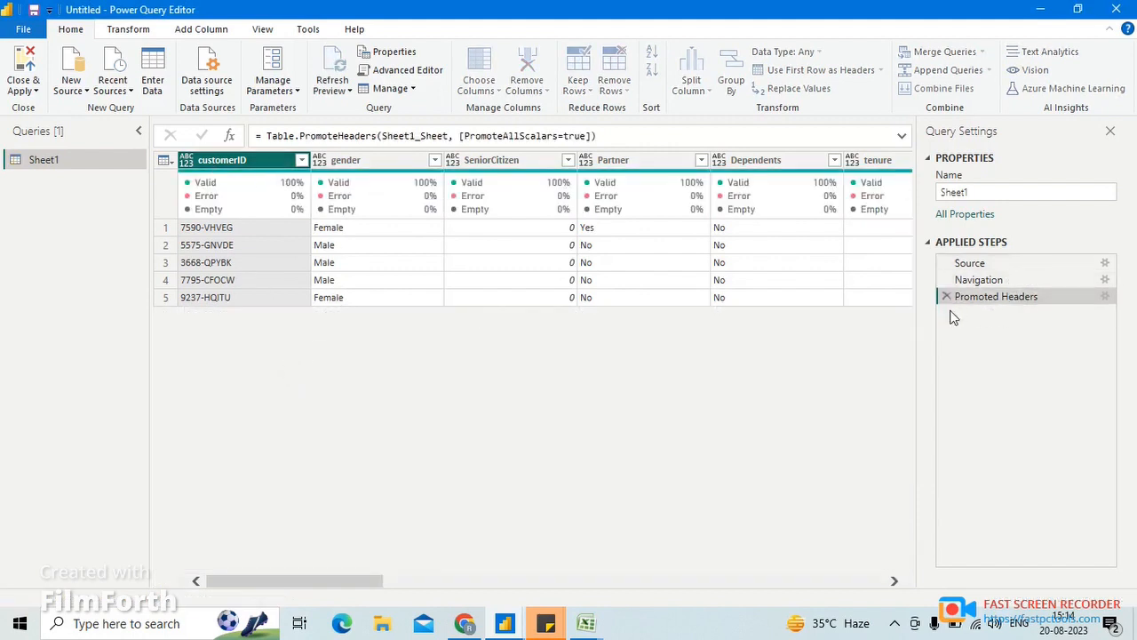
# - Keep only the bottom 5 rows of the table, and delete the Kept Last Rows step again
pyautogui.click(580, 90)
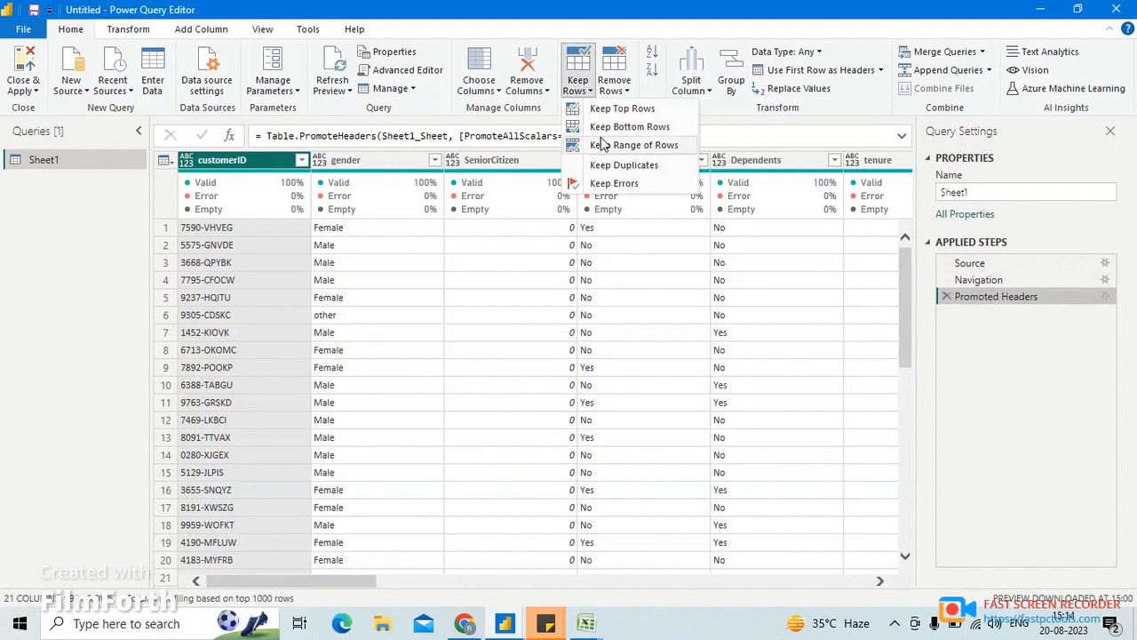
pyautogui.click(613, 129)
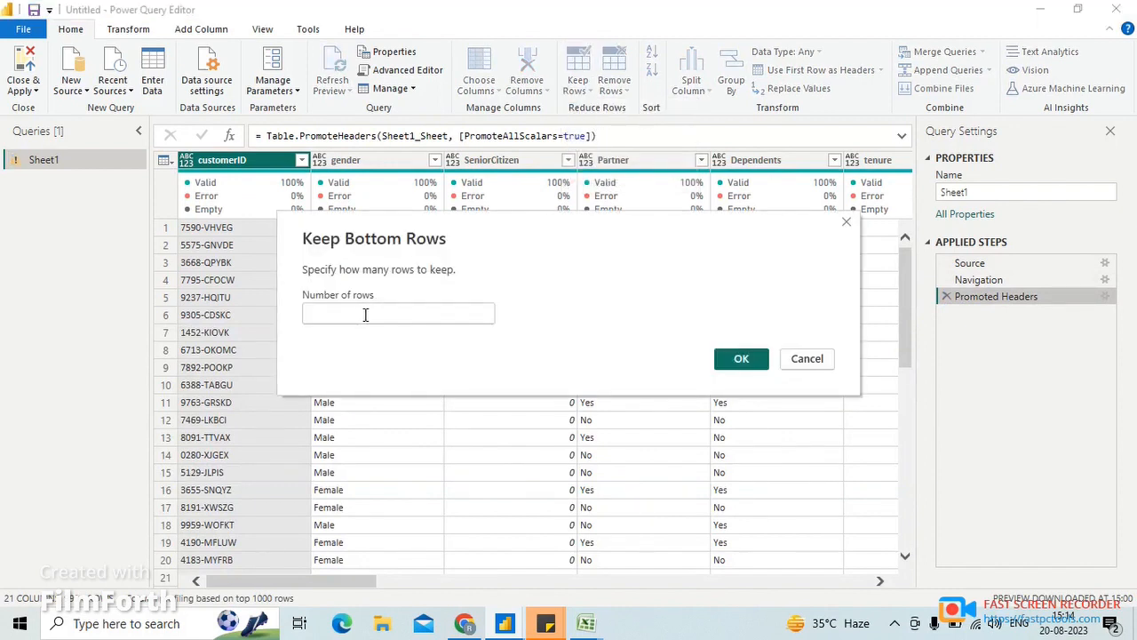
pyautogui.click(365, 315)
pyautogui.write('50')
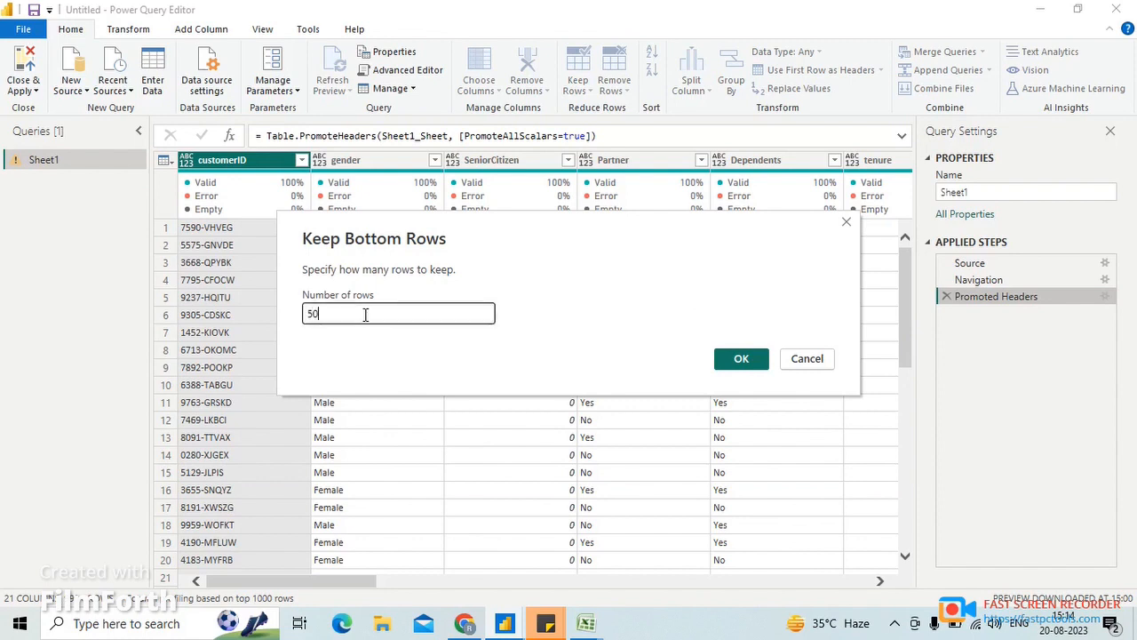
pyautogui.press('Return')
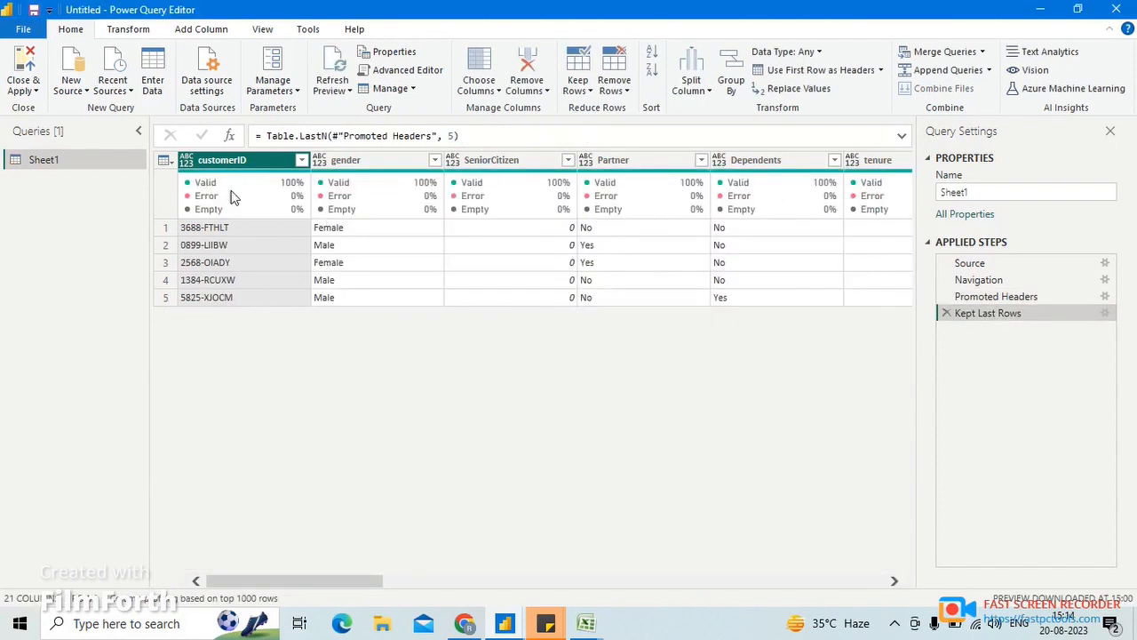
pyautogui.click(946, 313)
# - Keep a range of 20 rows starting at row 5, and delete the Kept Range of Rows step again
pyautogui.click(614, 89)
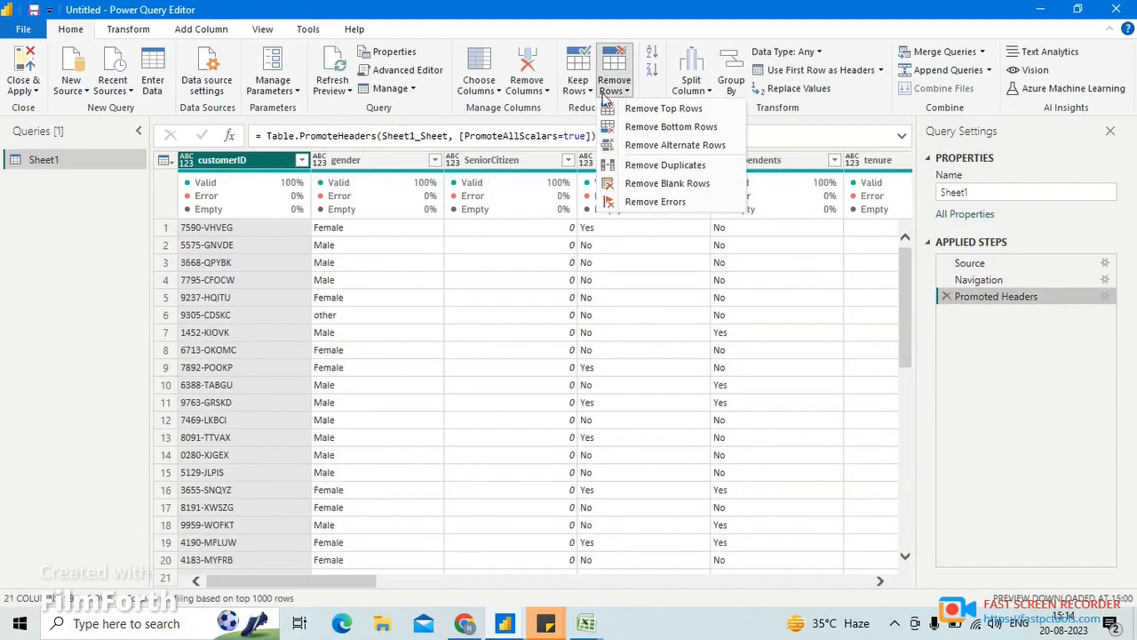
pyautogui.click(578, 82)
pyautogui.click(611, 145)
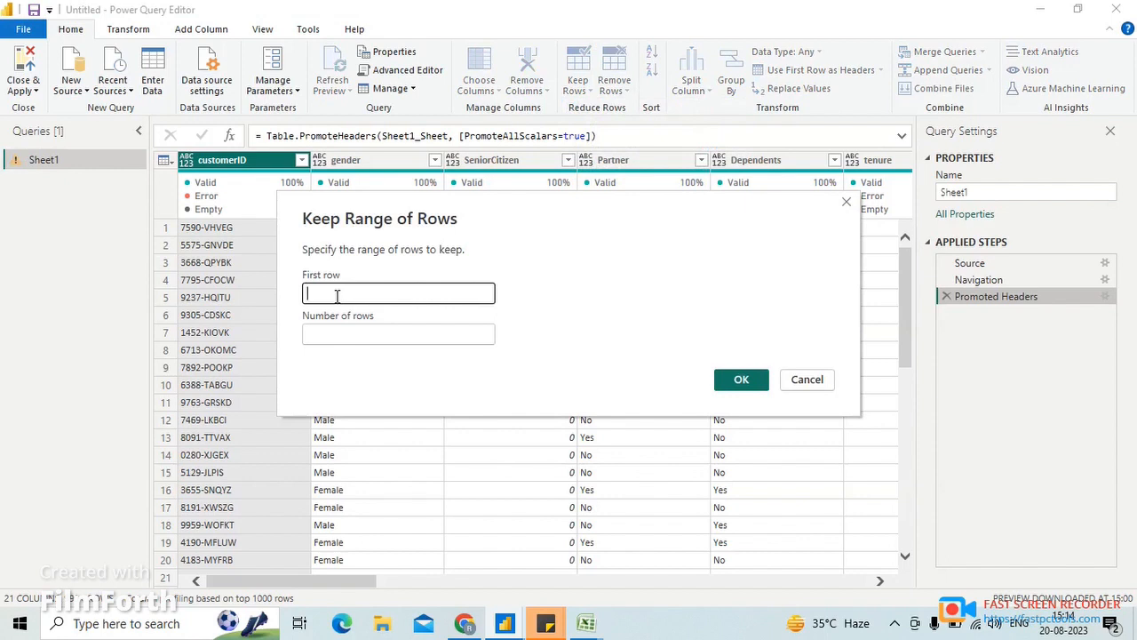
pyautogui.click(329, 334)
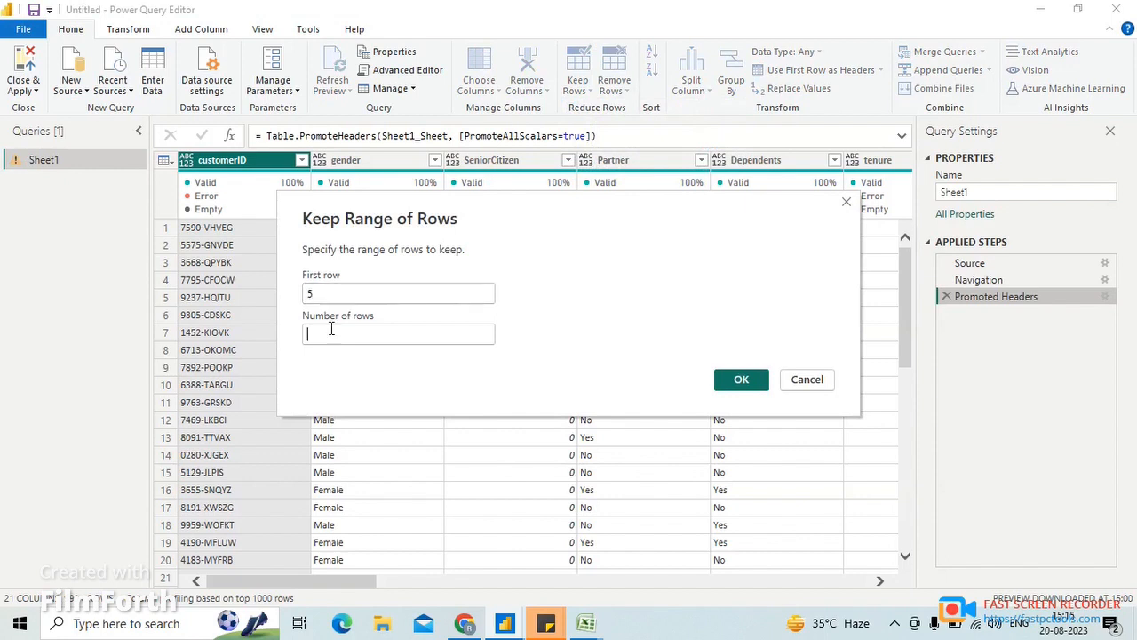
pyautogui.write('20')
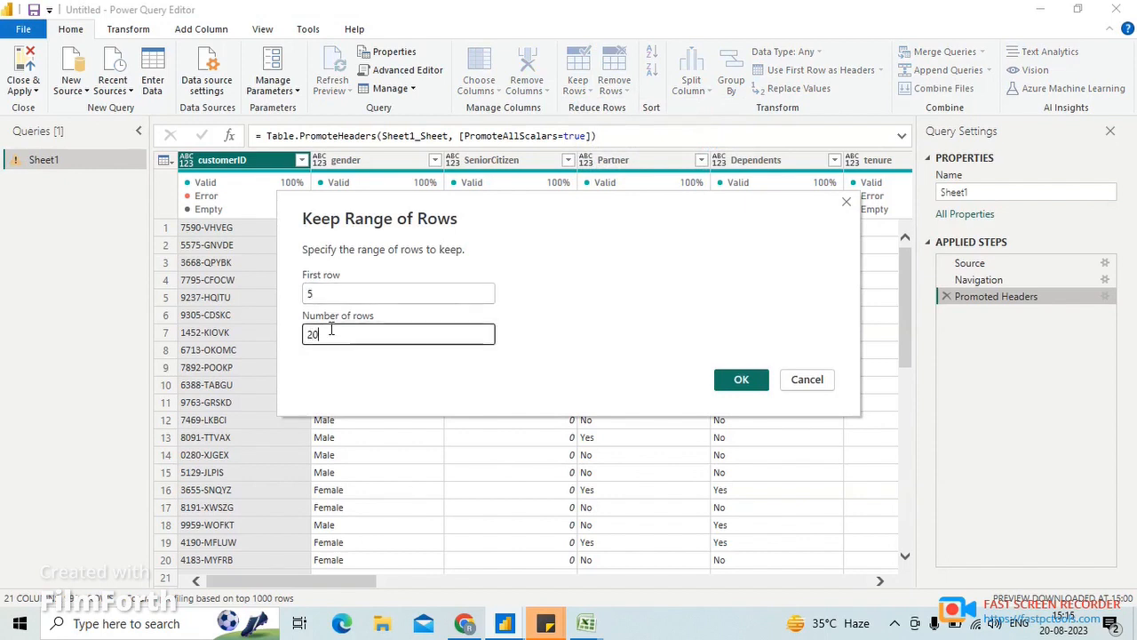
pyautogui.click(744, 382)
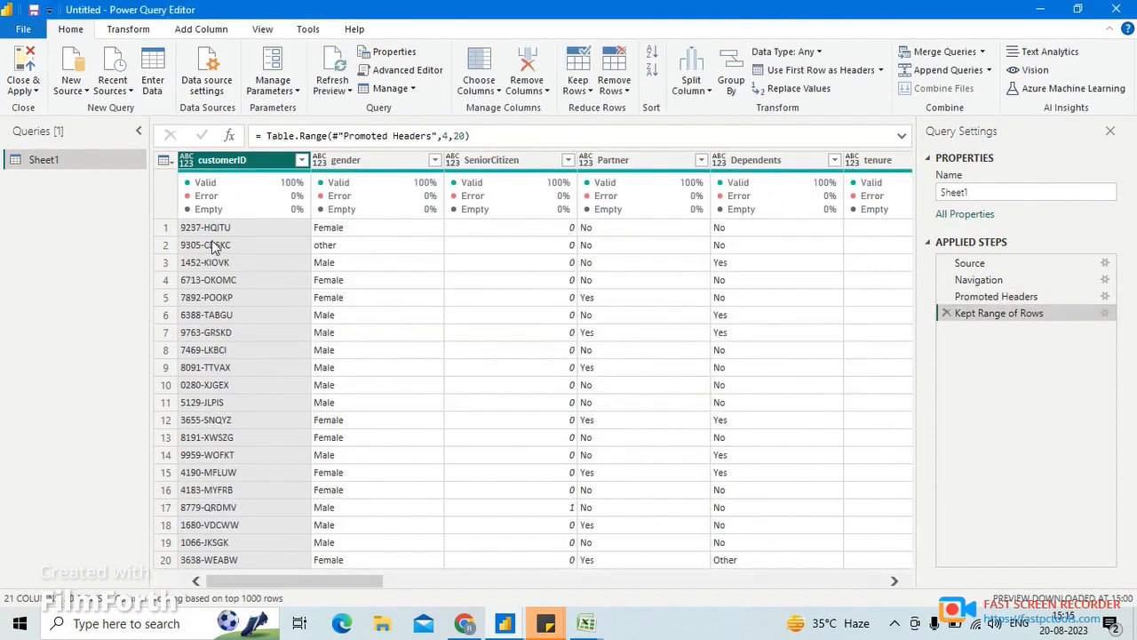
pyautogui.click(946, 313)
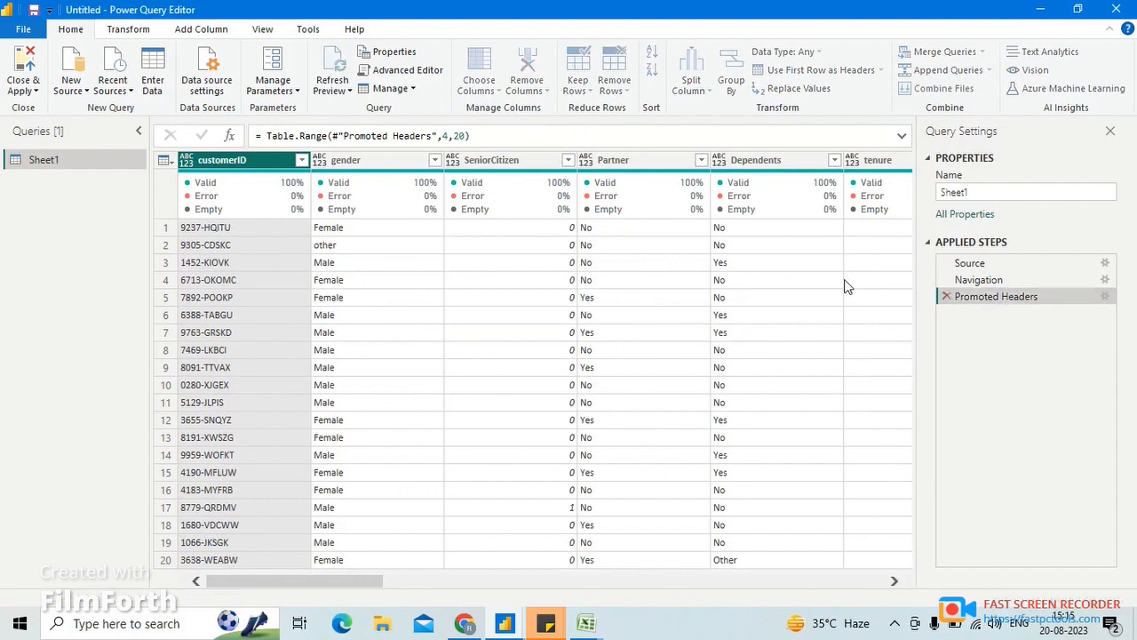
# - Keep only the rows with duplicates in the customerID column, and delete the Kept Duplicates step again
pyautogui.click(582, 91)
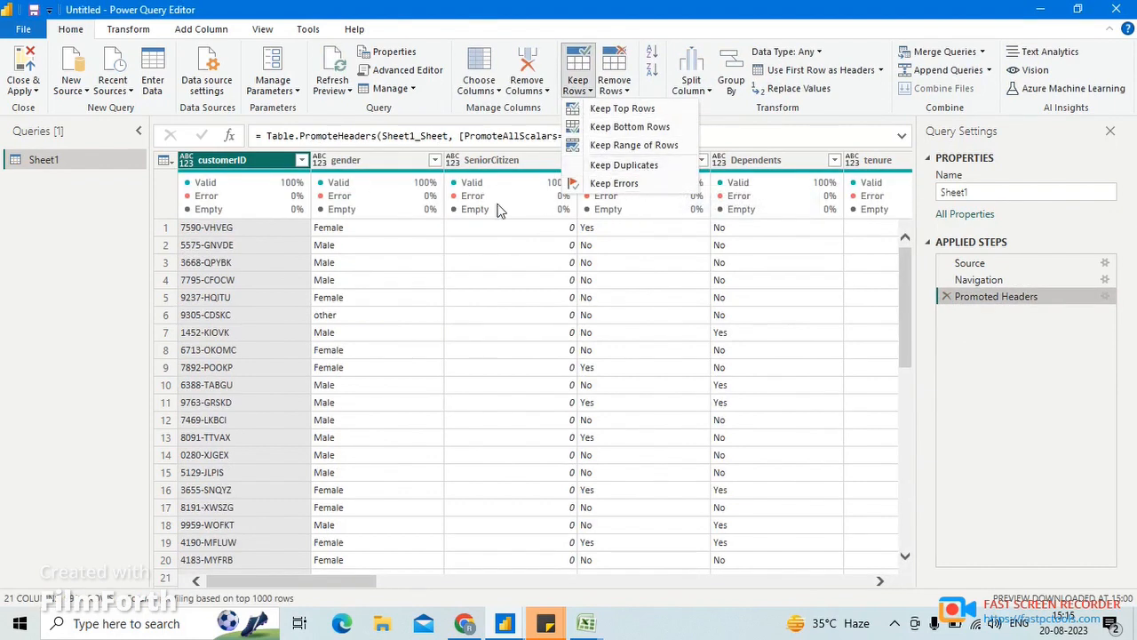
pyautogui.click(267, 162)
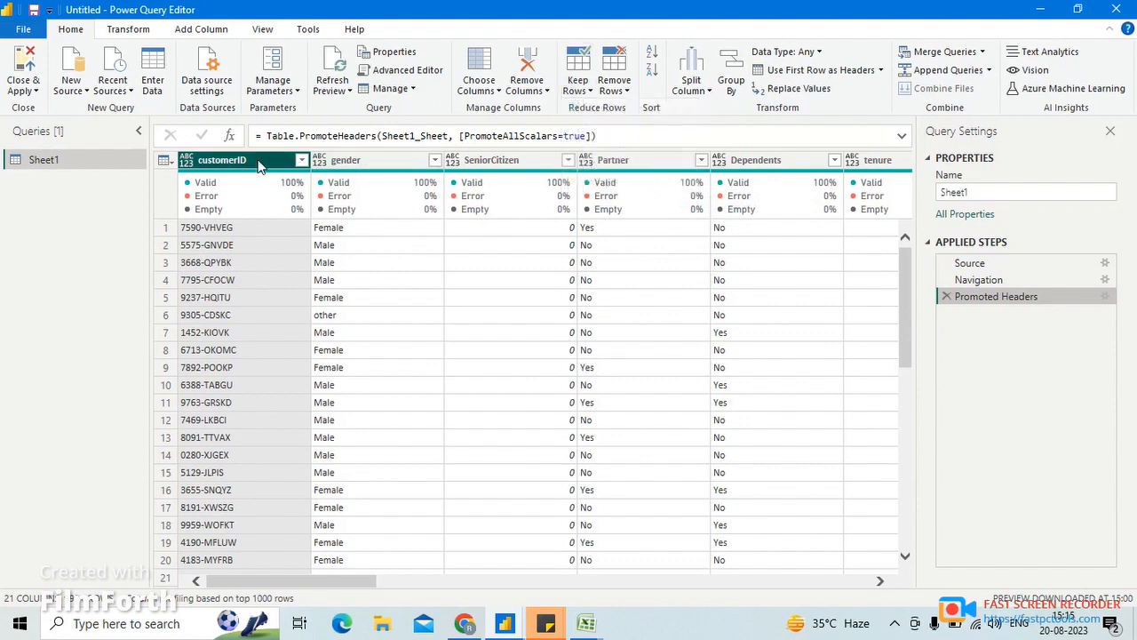
pyautogui.click(574, 91)
pyautogui.click(603, 164)
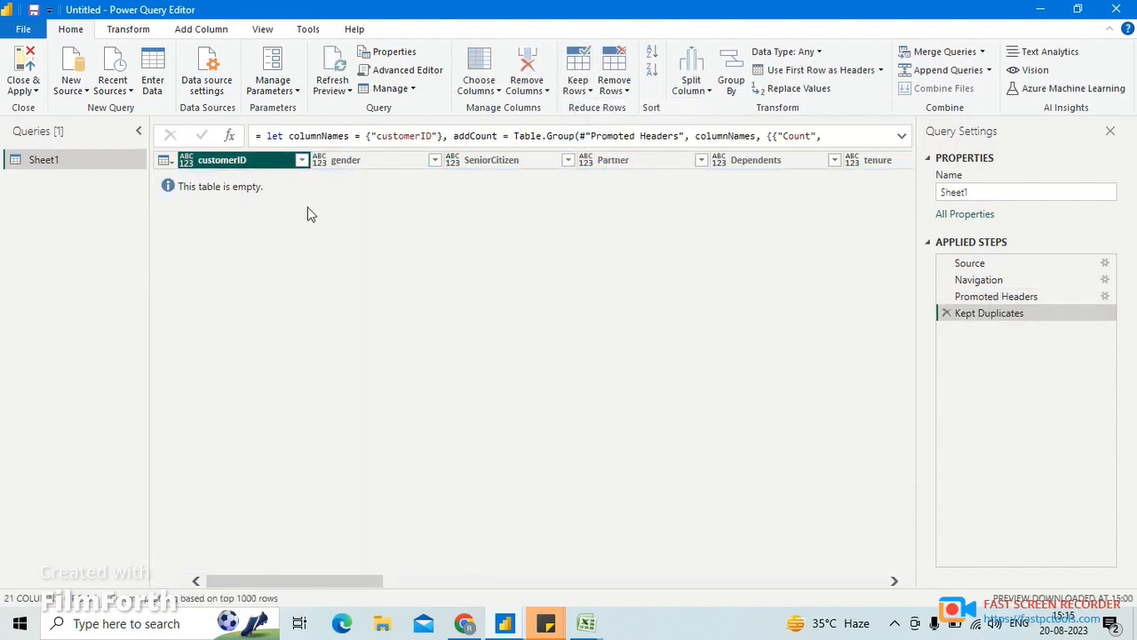
pyautogui.click(947, 315)
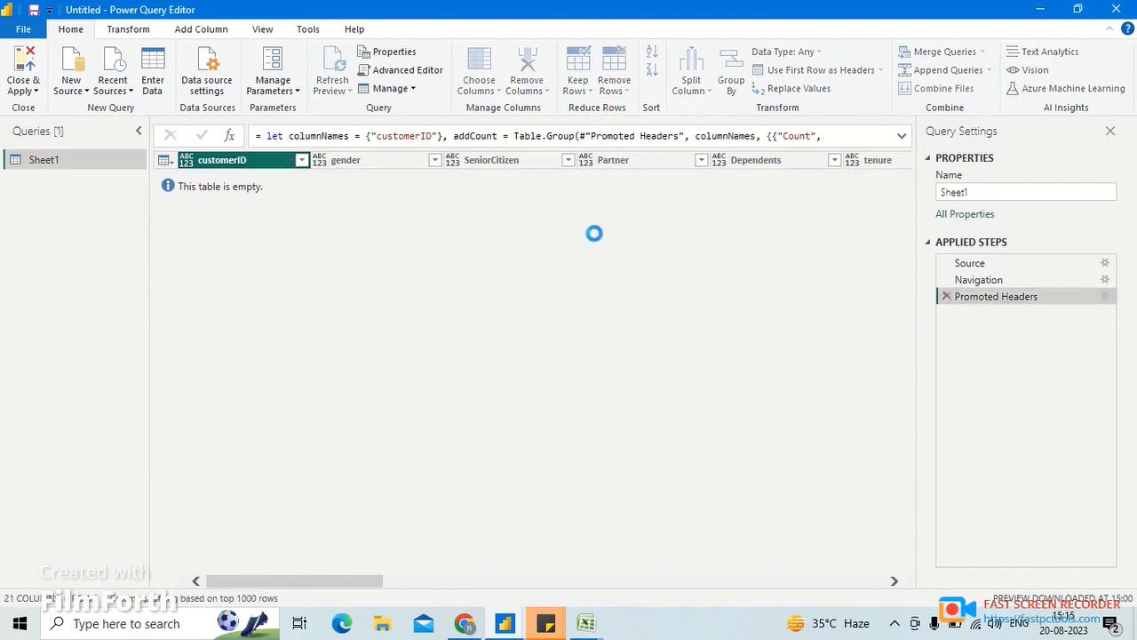
# - Keep only the rows with errors in the customerID column, and delete the Kept Errors step again
pyautogui.click(577, 85)
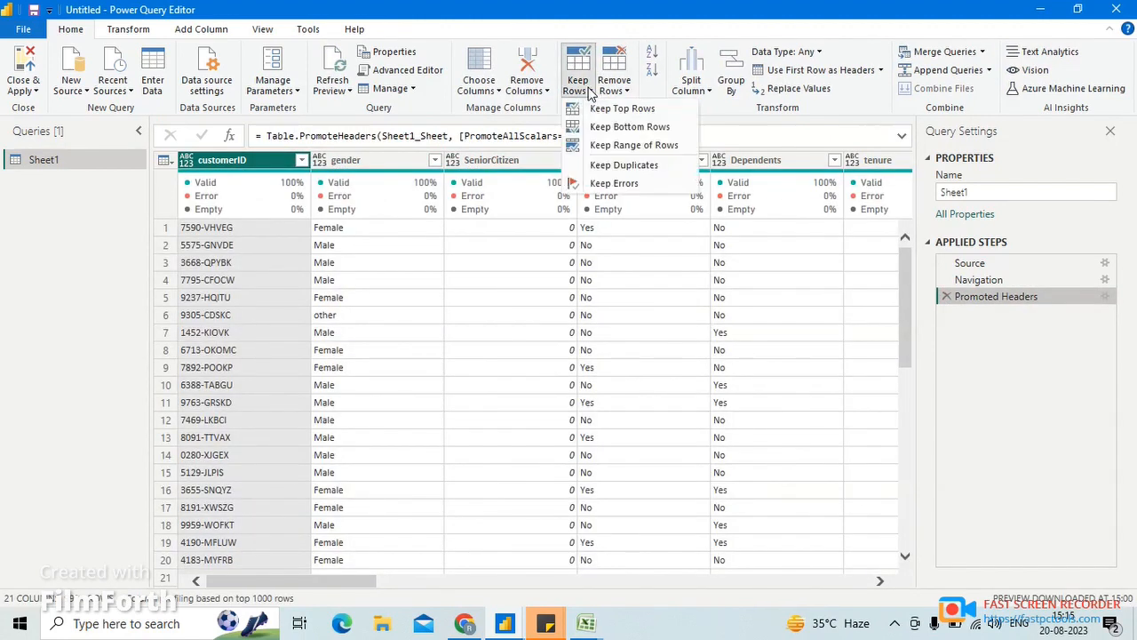
pyautogui.click(613, 183)
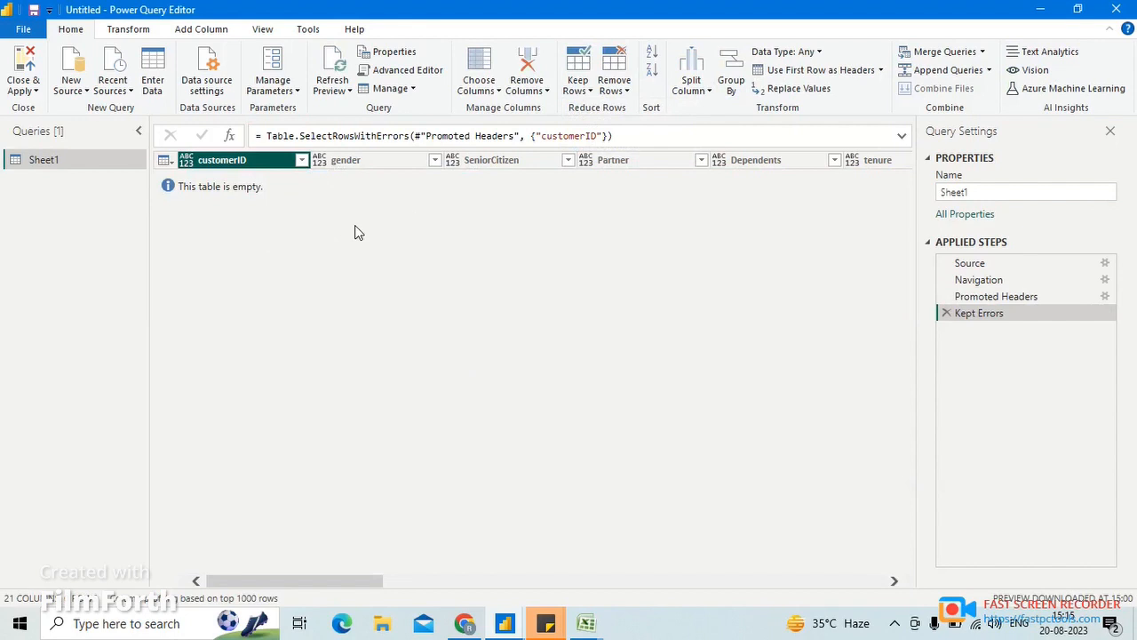
pyautogui.click(946, 313)
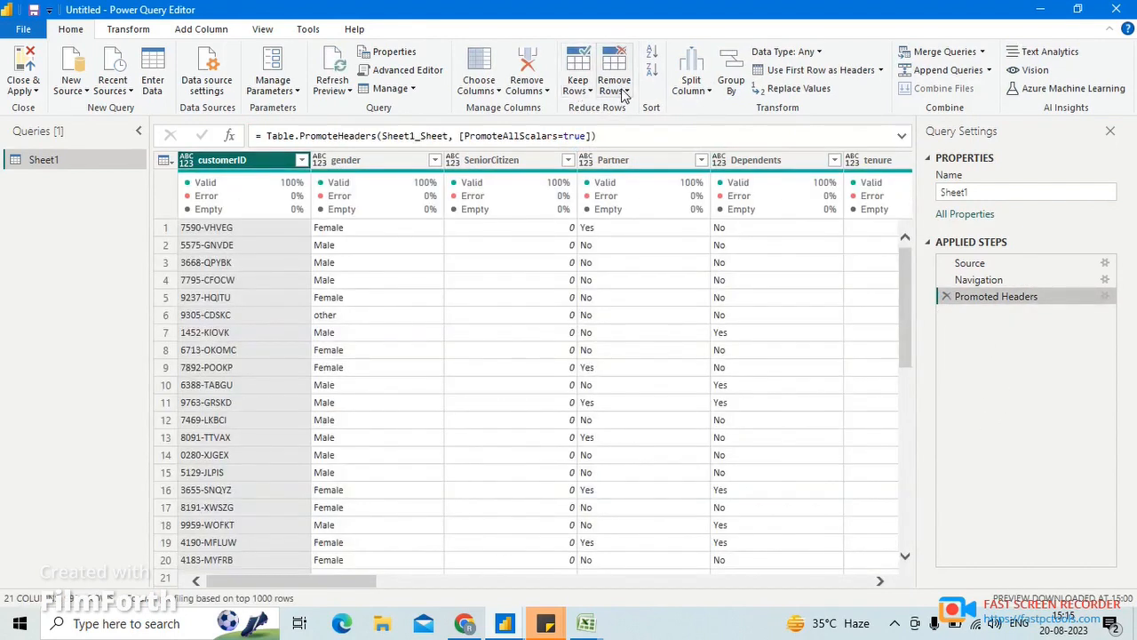
# - Remove the top 5 rows from the table, and delete the Removed Top Rows step again
pyautogui.click(625, 94)
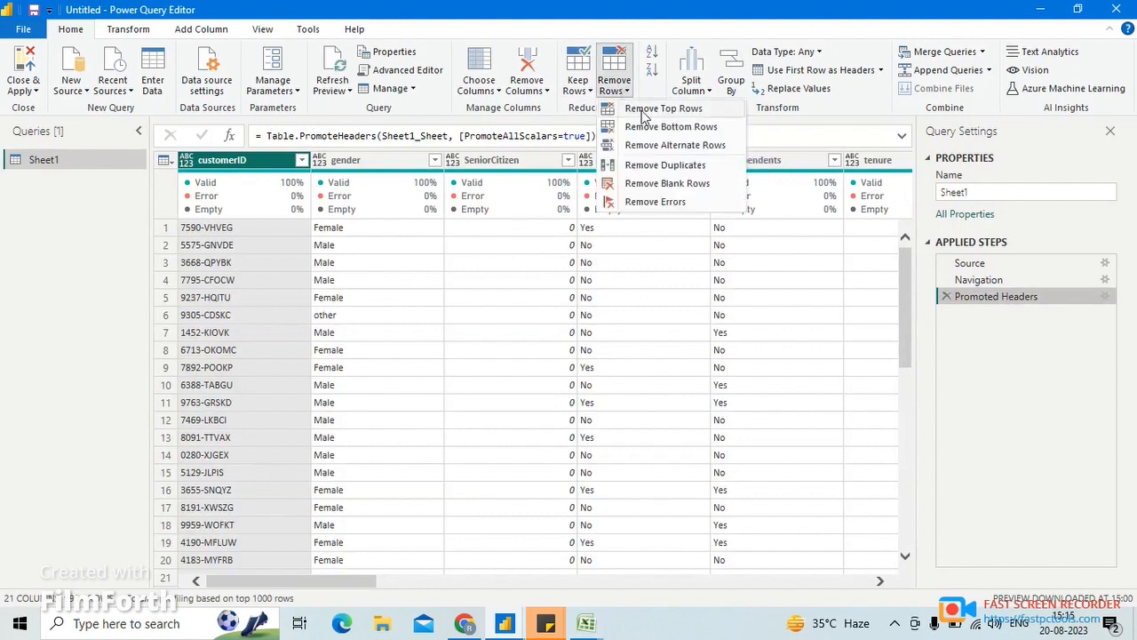
pyautogui.click(633, 109)
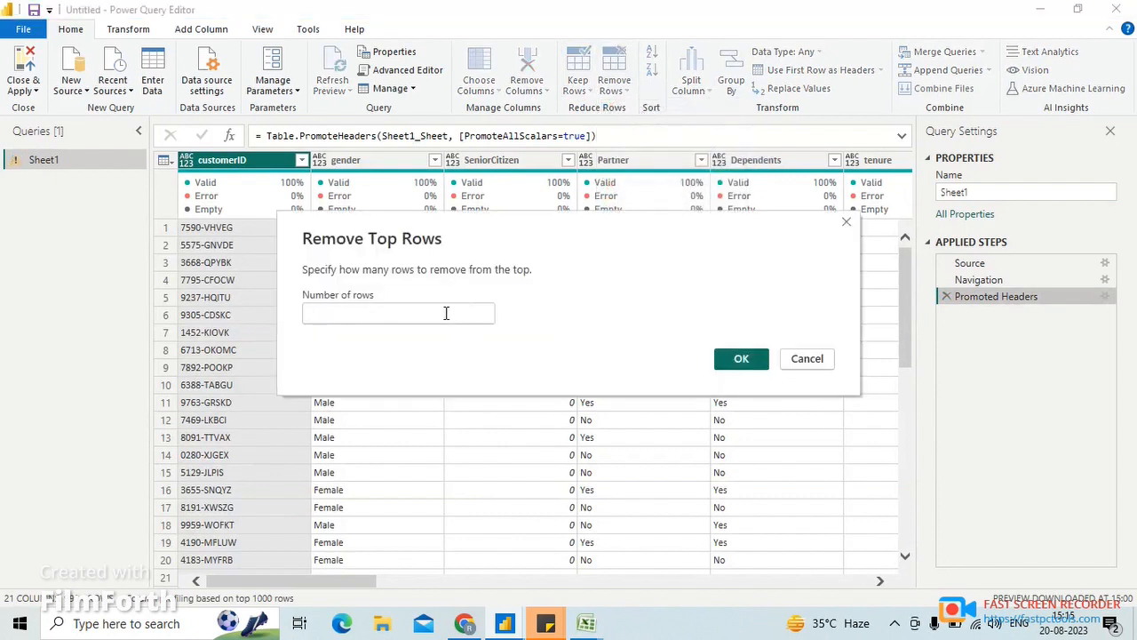
pyautogui.click(446, 313)
pyautogui.write('5')
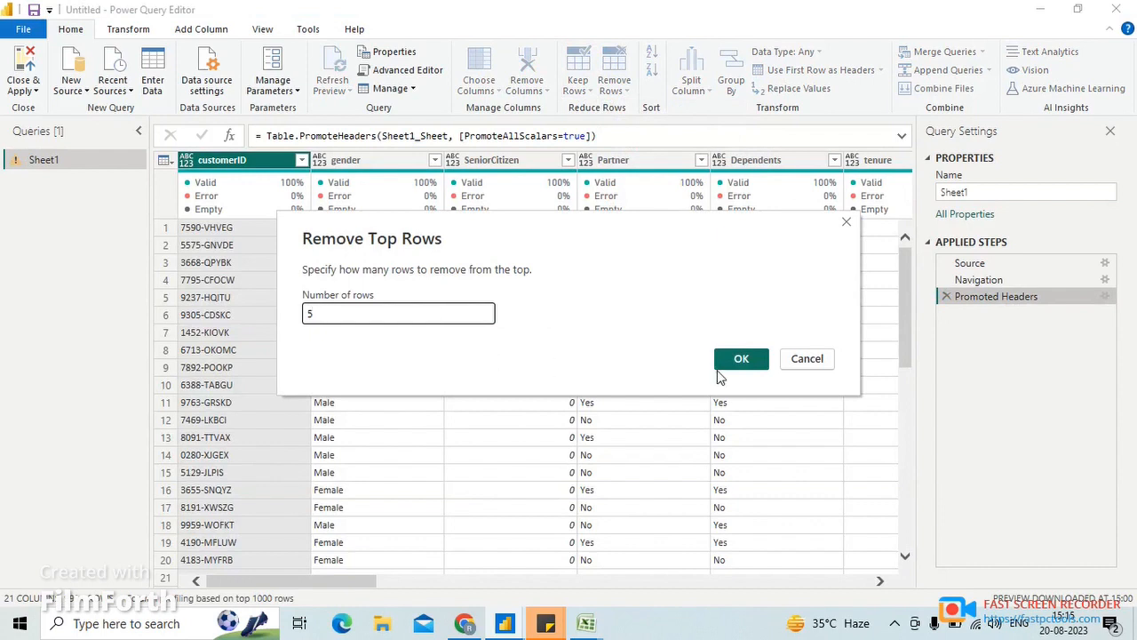
pyautogui.click(752, 359)
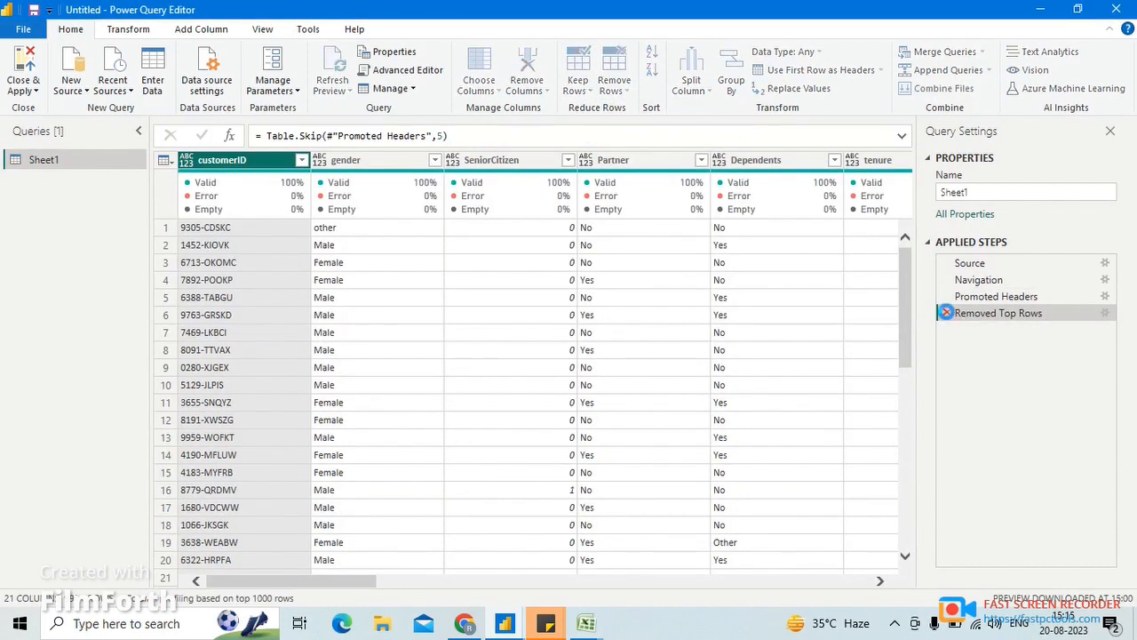
pyautogui.click(946, 312)
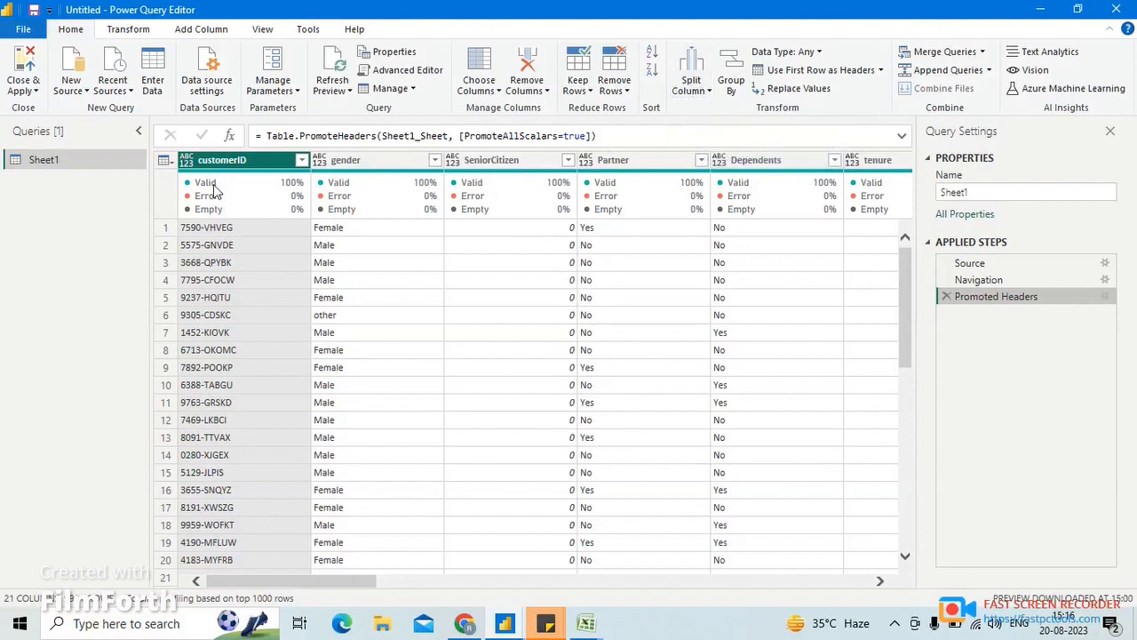
# - Split the customerID column by the custom delimiter "-" at each occurrence of the delimiter
pyautogui.moveTo(214, 191)
pyautogui.click(689, 92)
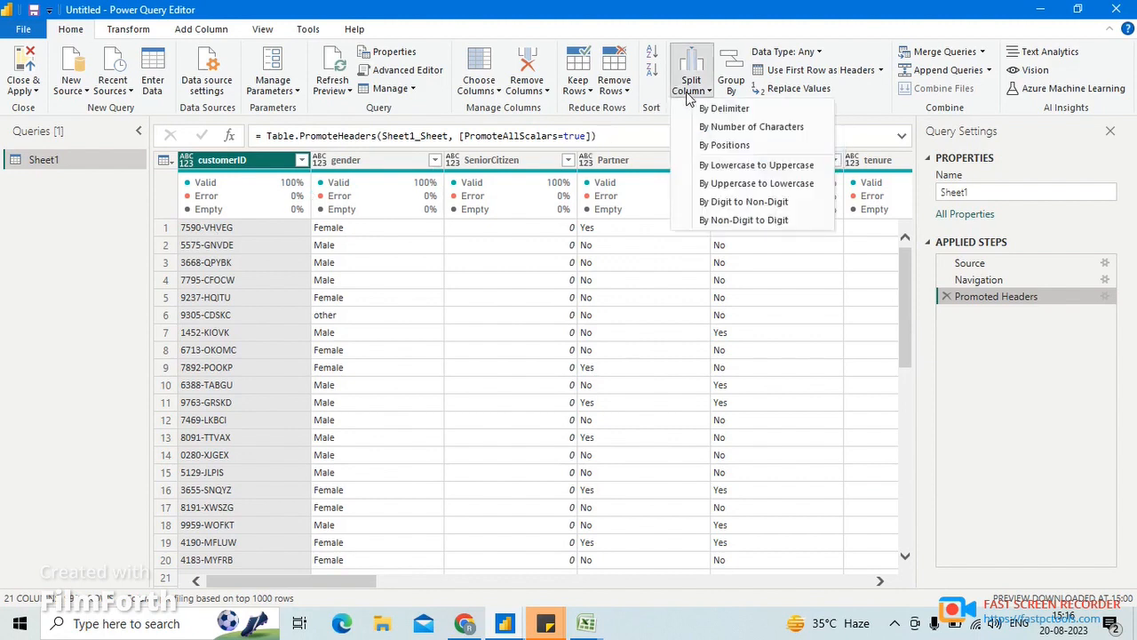
pyautogui.click(780, 108)
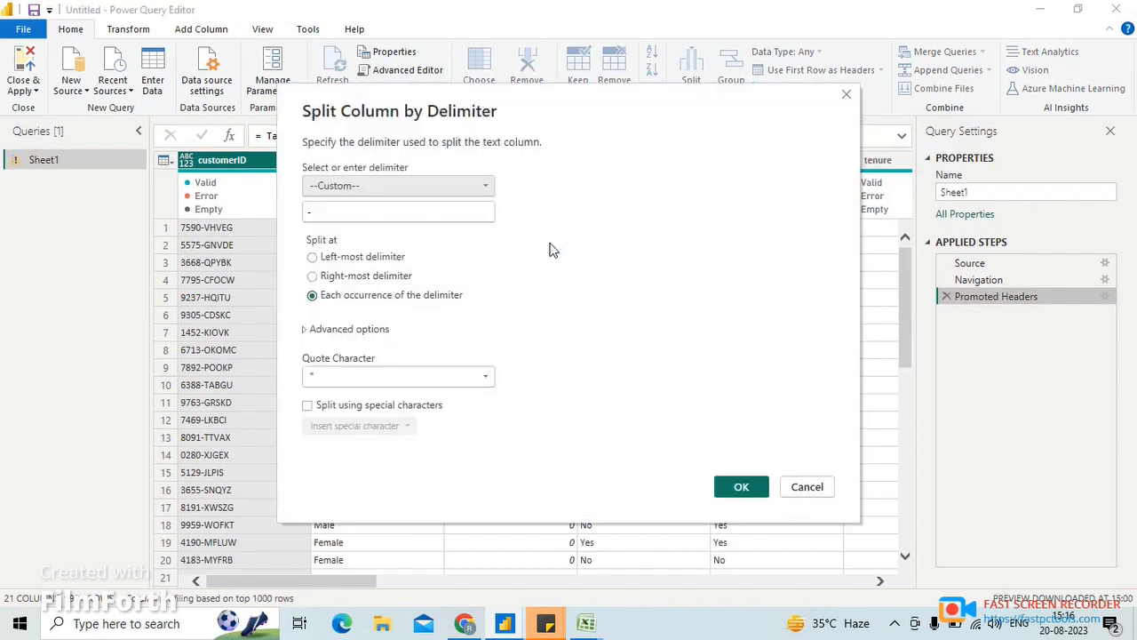
pyautogui.click(324, 211)
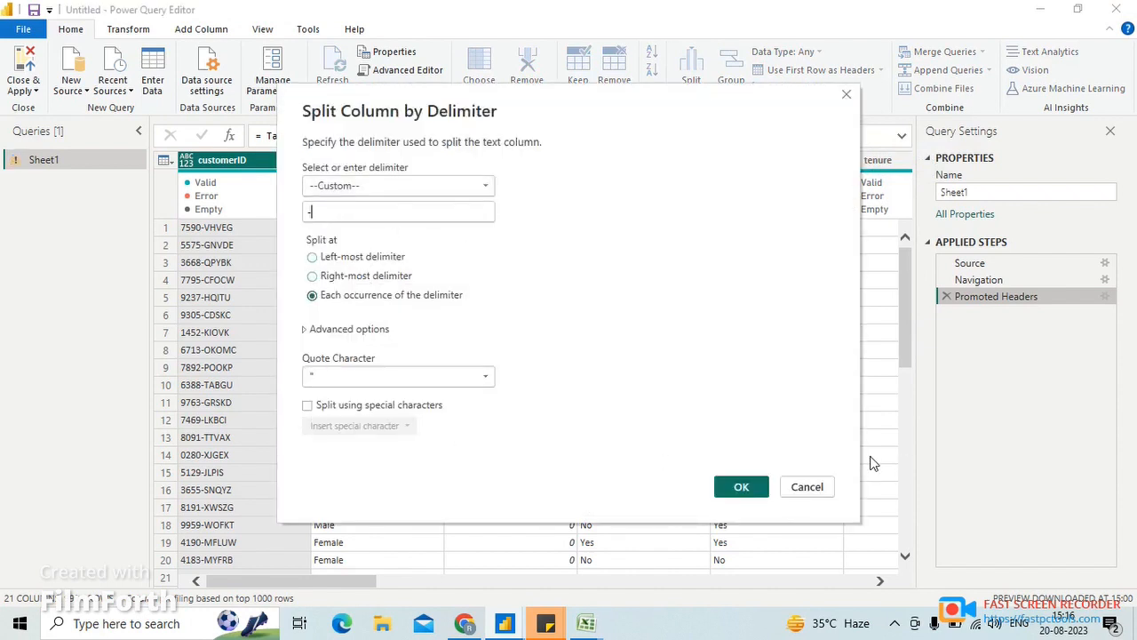
pyautogui.click(741, 488)
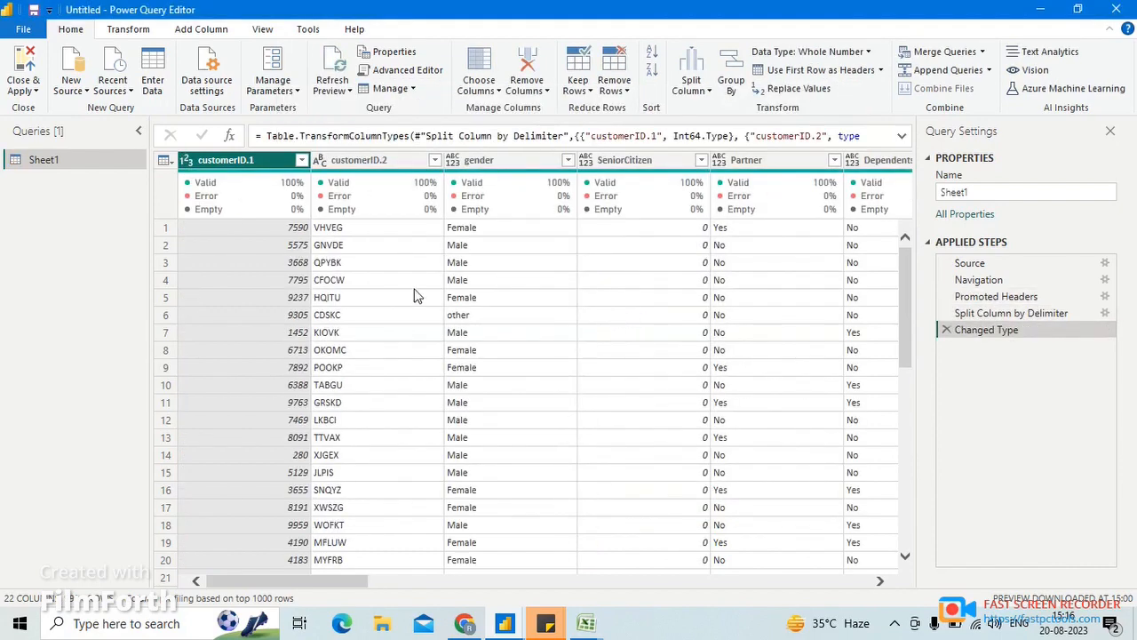
pyautogui.click(346, 231)
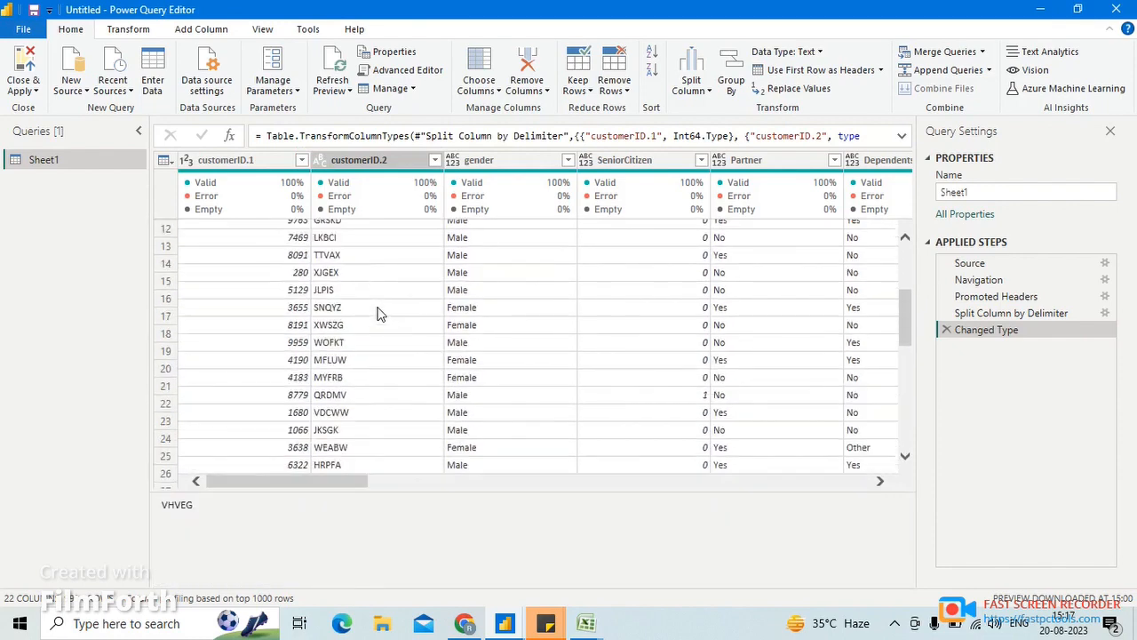
# - Split the gender column by number of characters, using 2 characters, once, as far left as possible
pyautogui.click(691, 84)
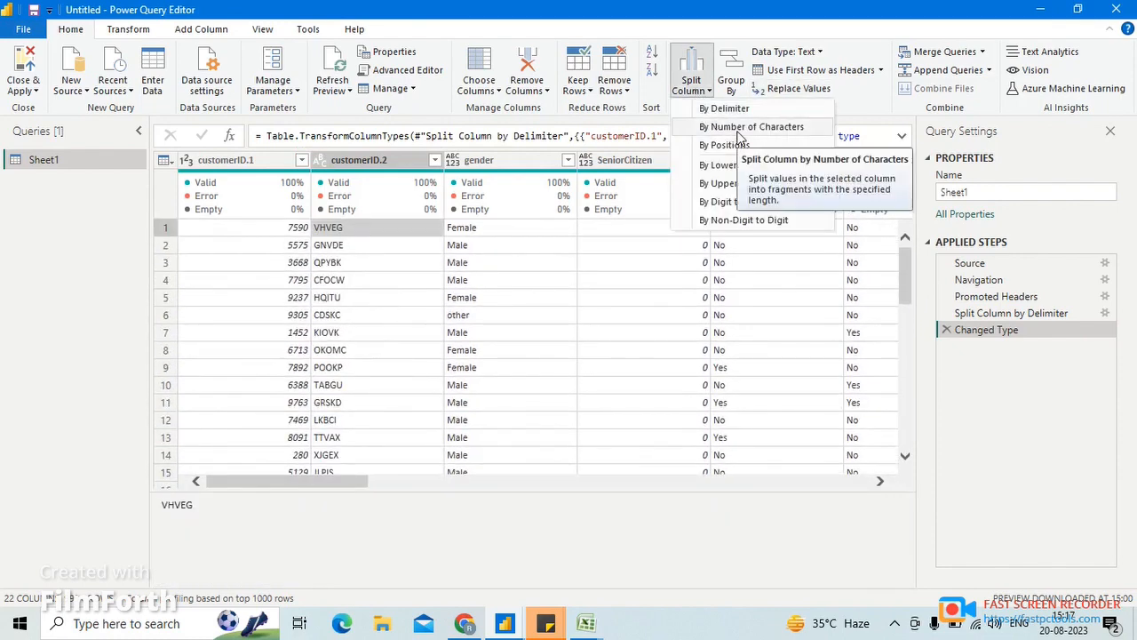
pyautogui.click(498, 162)
pyautogui.click(498, 163)
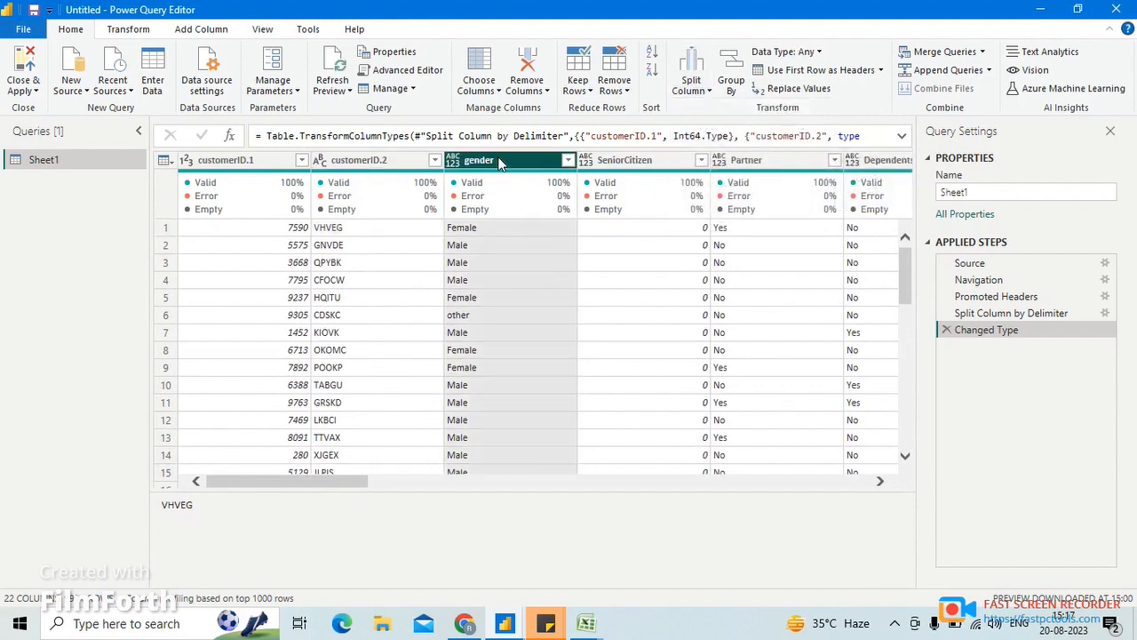
pyautogui.click(697, 84)
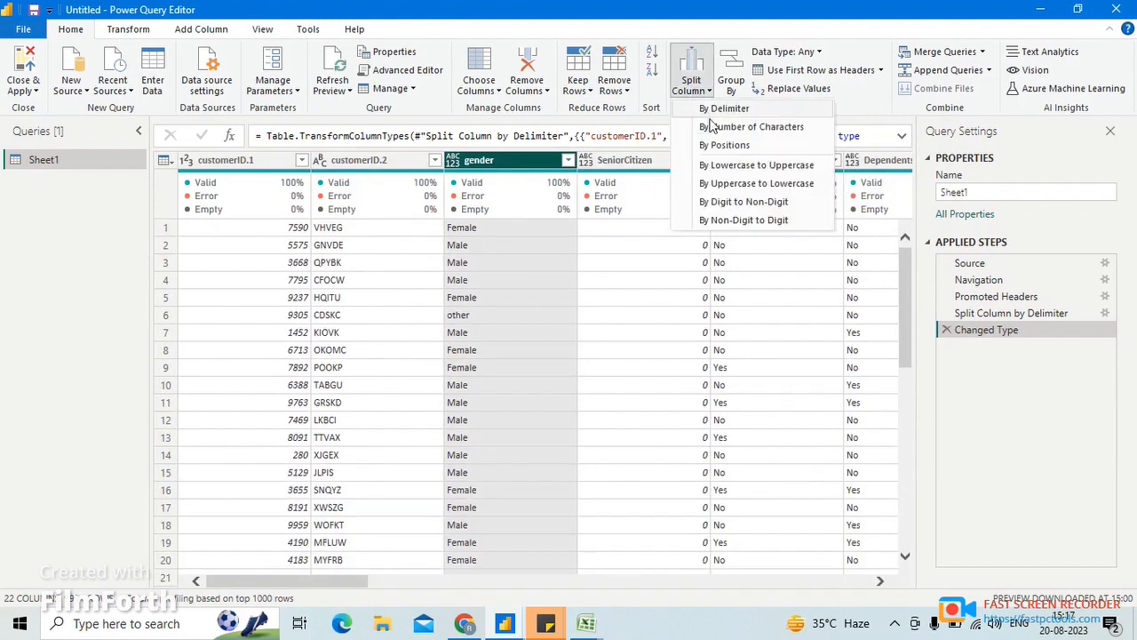
pyautogui.click(711, 131)
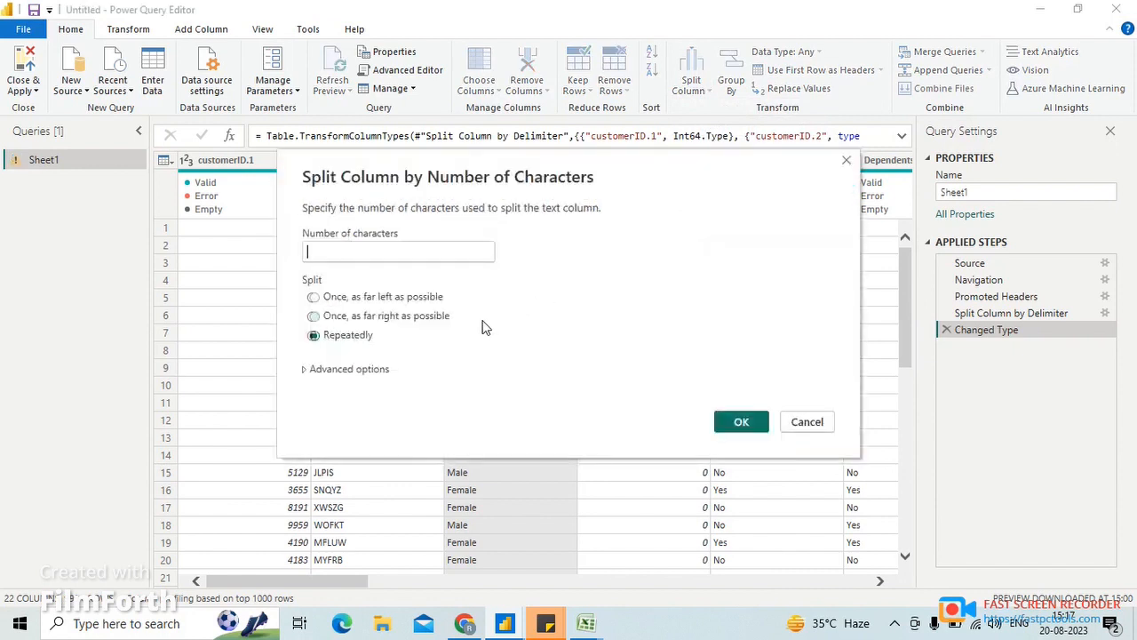
pyautogui.click(347, 249)
pyautogui.write('2')
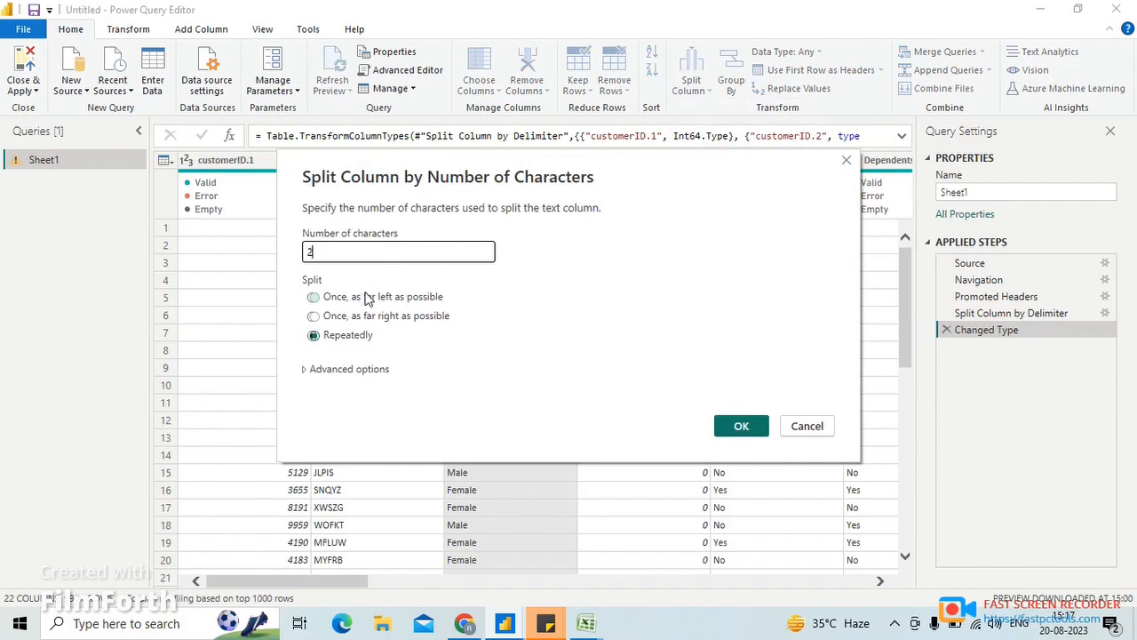
pyautogui.click(315, 298)
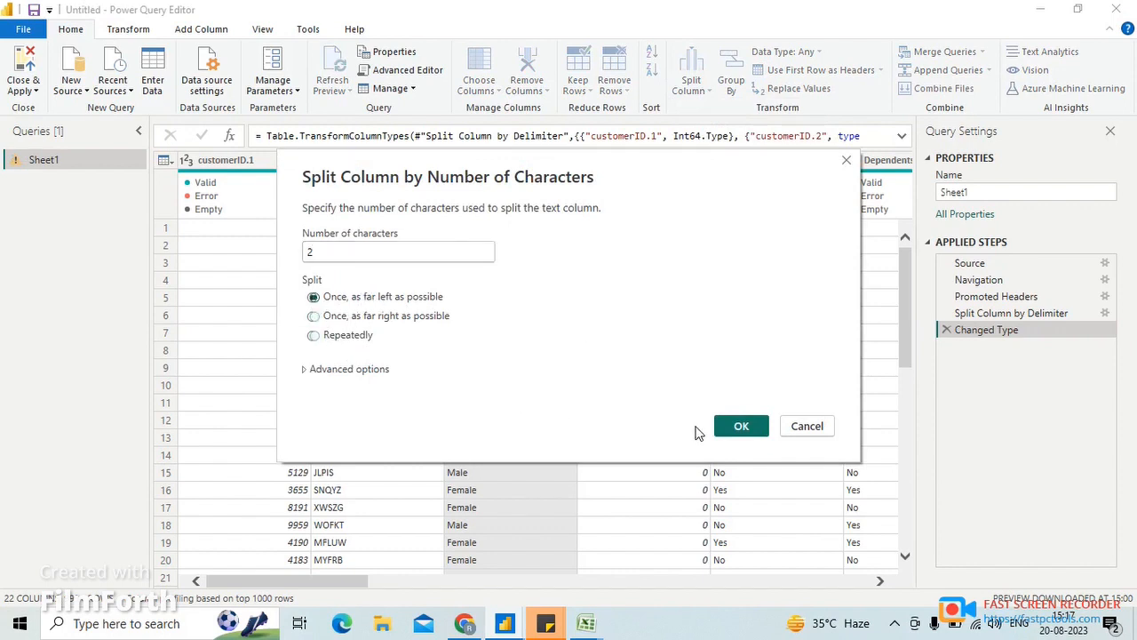
pyautogui.click(738, 426)
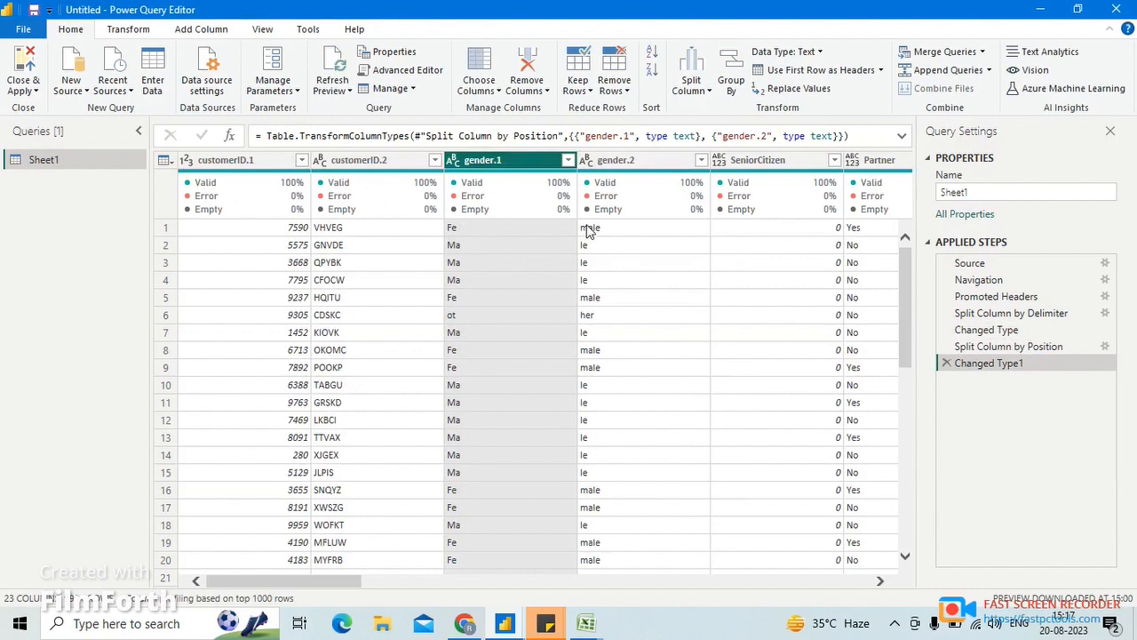
# - Split the gender.1 column by positions, entering 5 as the position
pyautogui.click(710, 88)
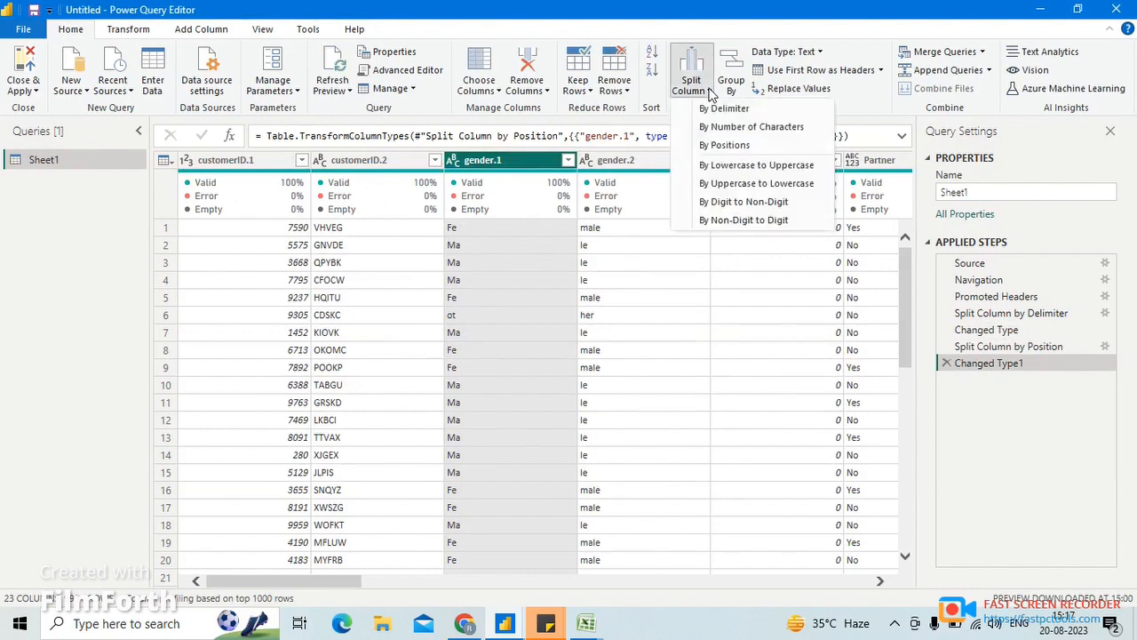
pyautogui.click(736, 151)
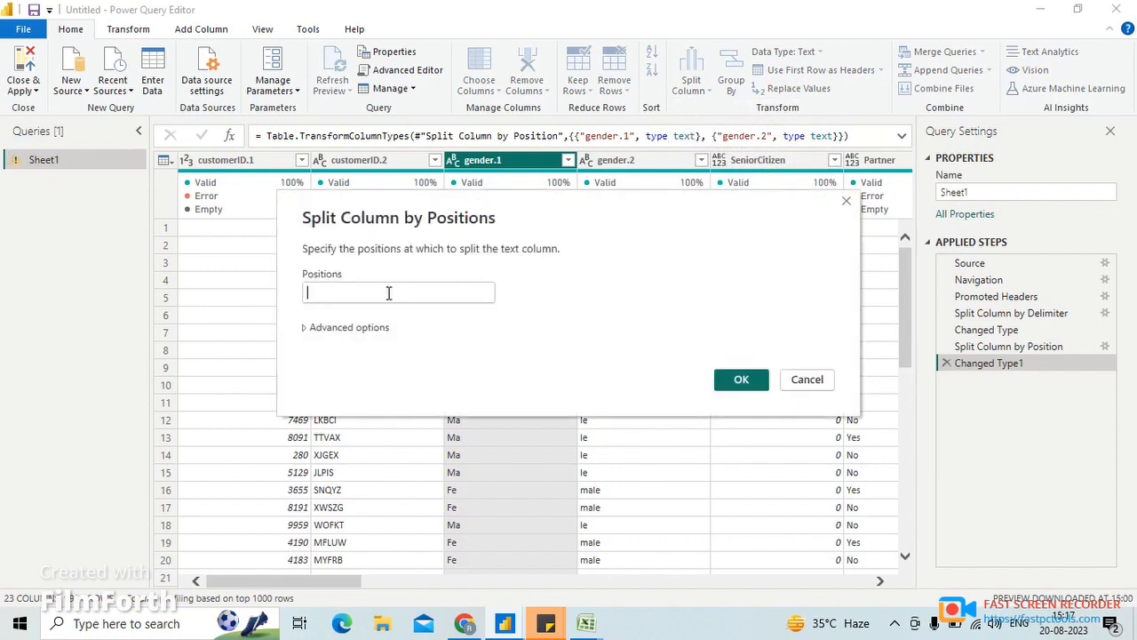
pyautogui.write('5')
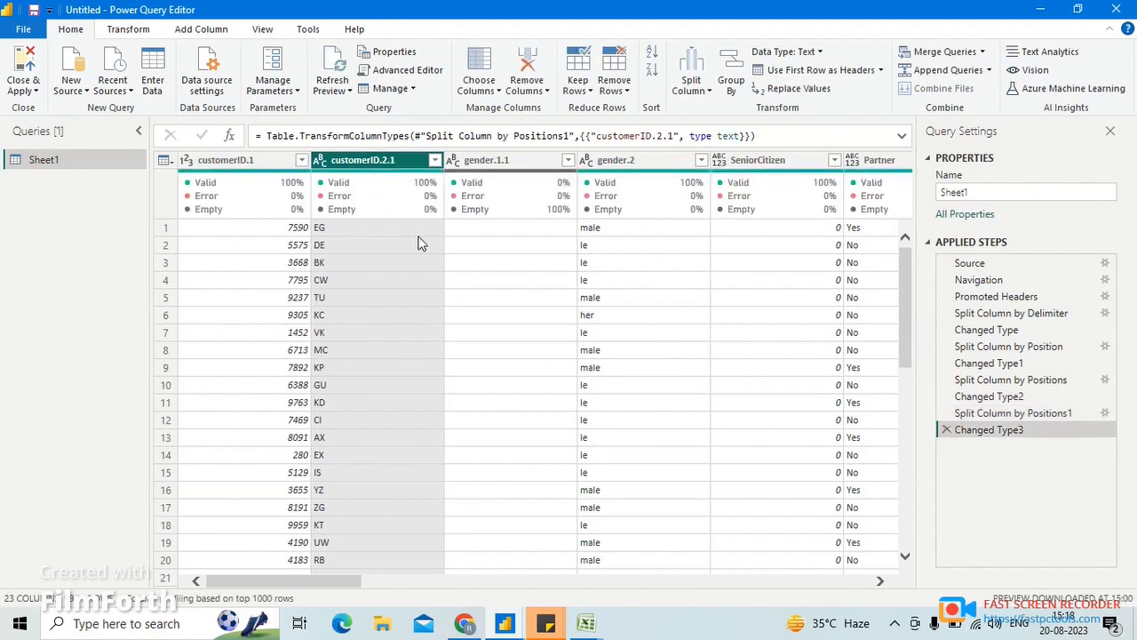
# - Delete the Changed Type3 and Split Column by Positions1 steps to undo the split of the customerID.2 column
pyautogui.moveTo(359, 581); pyautogui.dragTo(266, 582)
pyautogui.moveTo(351, 386); pyautogui.dragTo(941, 431)
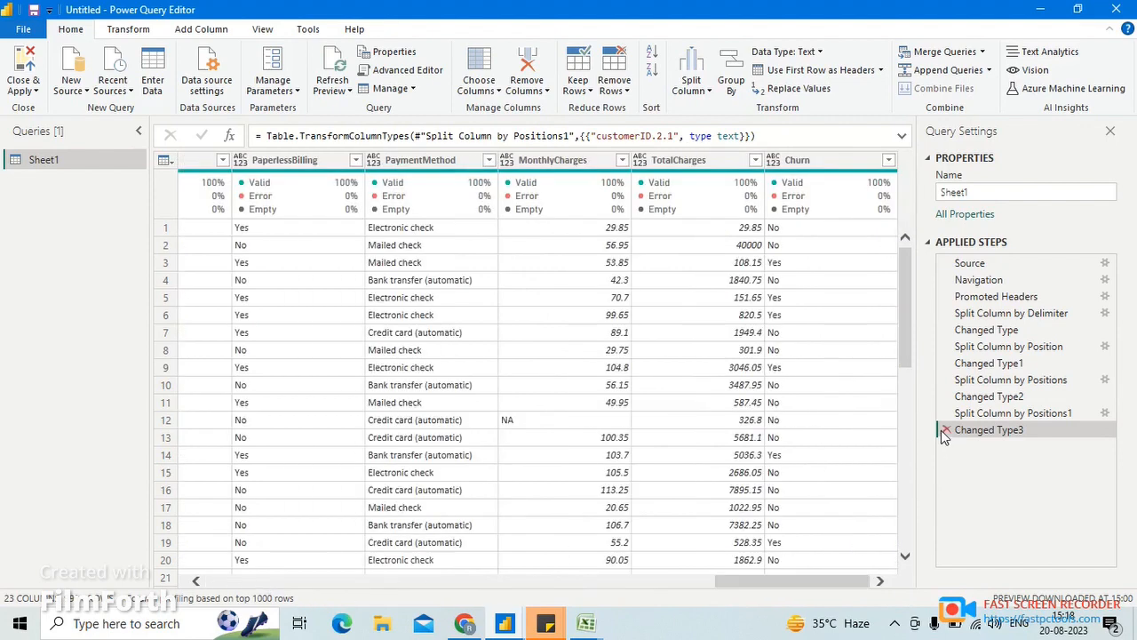
pyautogui.click(944, 429)
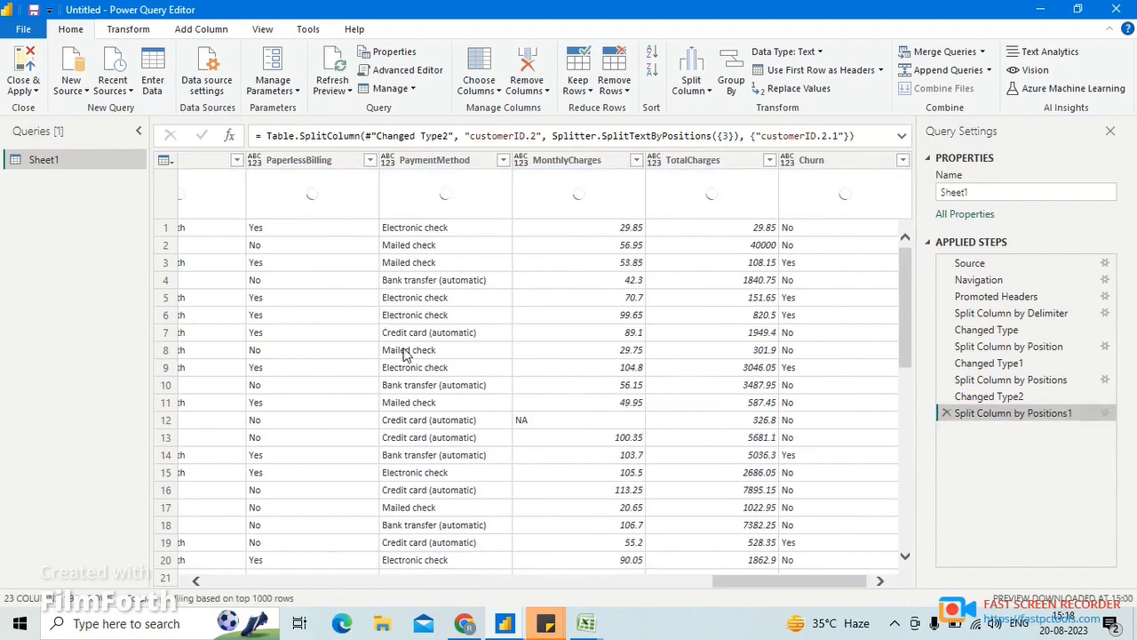
pyautogui.click(331, 579)
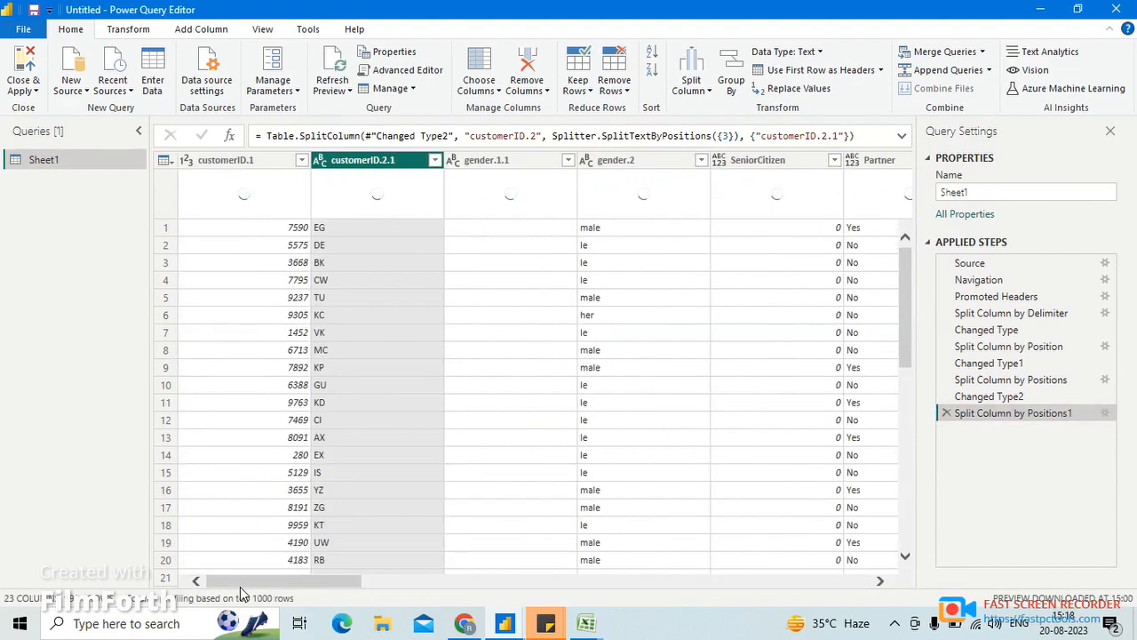
pyautogui.click(948, 416)
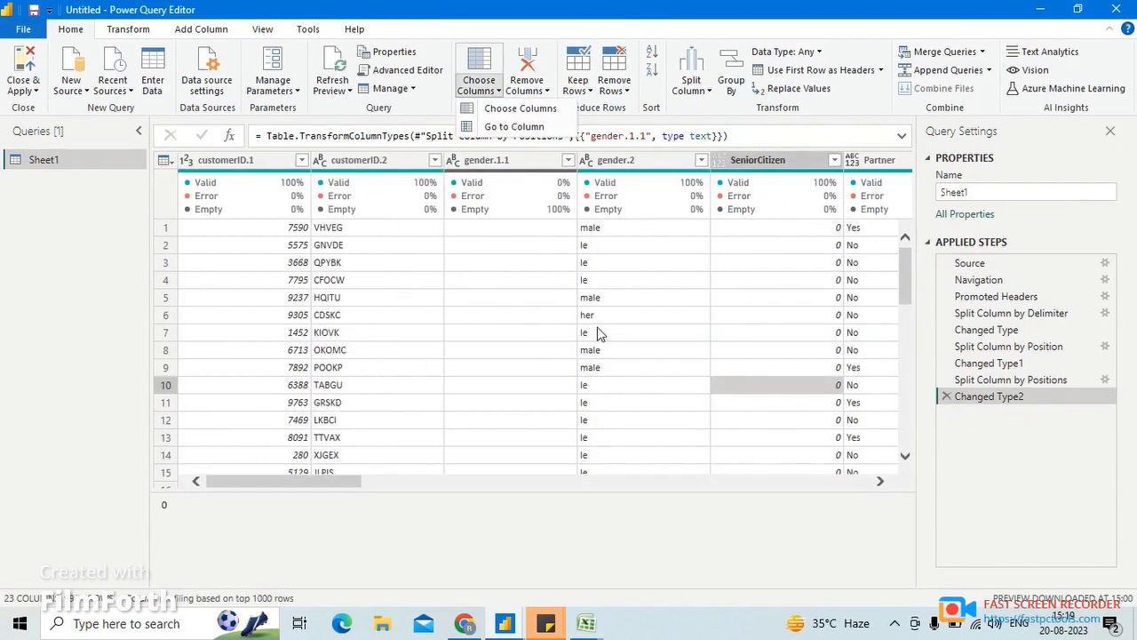